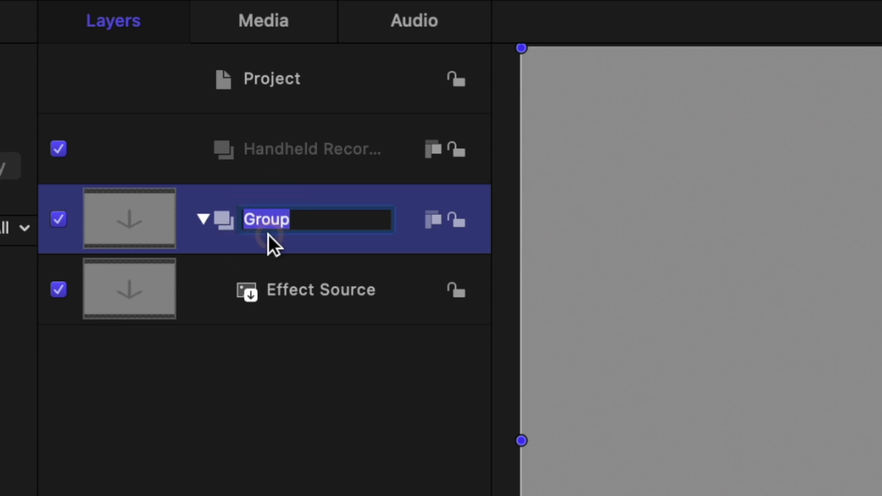
Rename the group containing the Effect Source layer as Effect Source Group
type("Effect Source S")
key("BackSpace")
type("Group")
Import the video file 55mm Handheld.mp4 into the Handheld Recording group
left_click(321, 170)
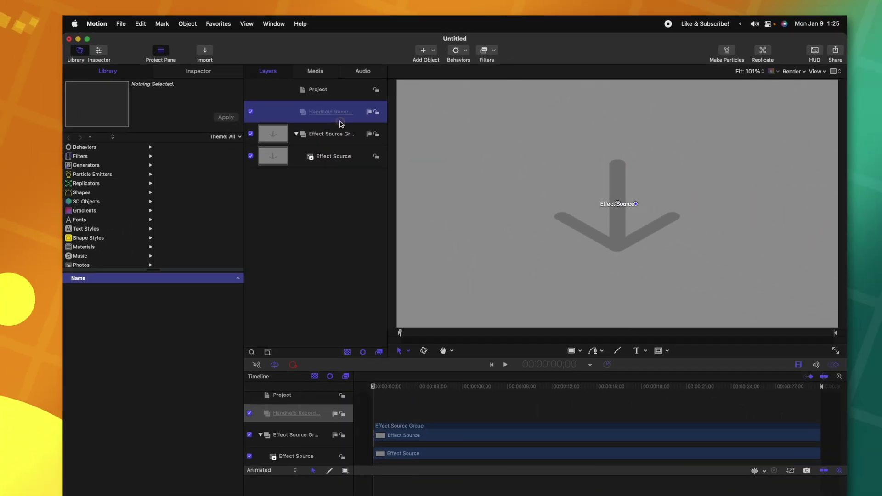
key("super+i")
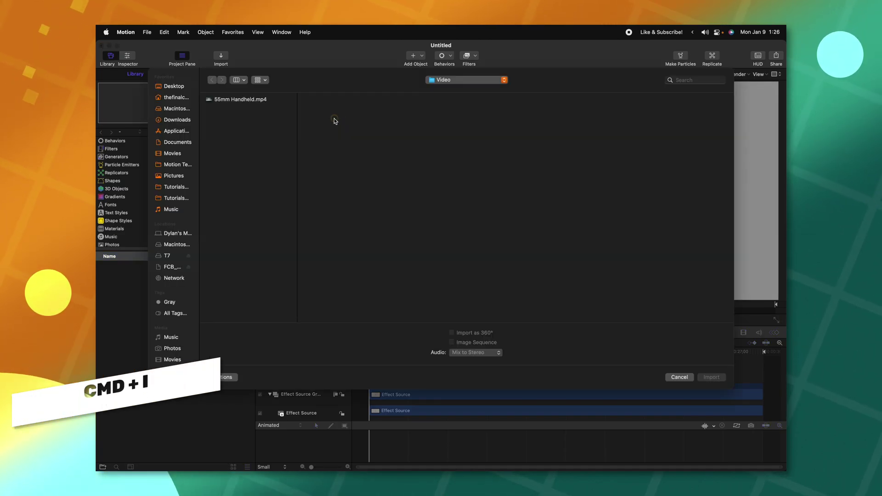
left_click(244, 99)
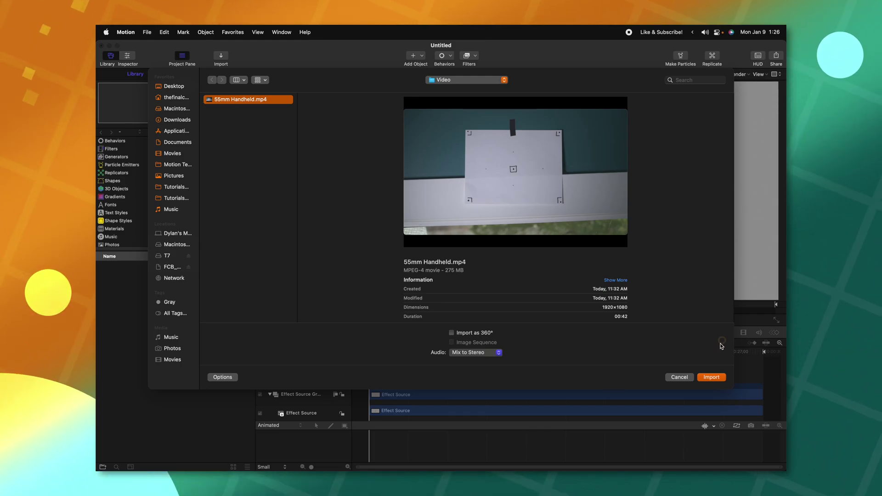
left_click(711, 377)
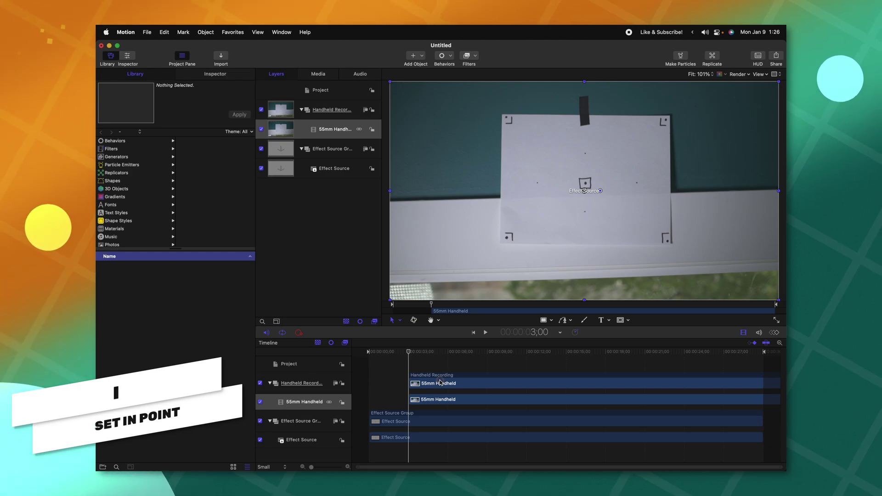
Move the 55mm Handheld clip to start at 00:00:00;00 and trim its out point to 14;59
left_click_drag(439, 385, 399, 387)
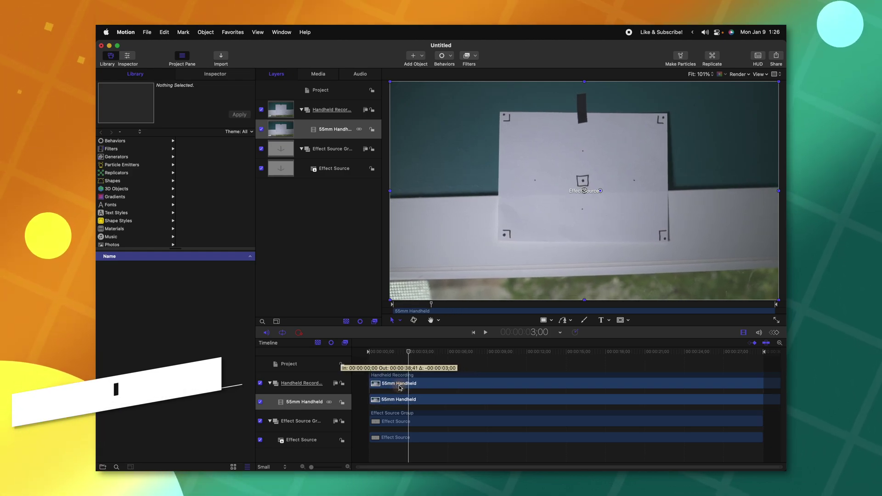
left_click_drag(366, 353, 469, 353)
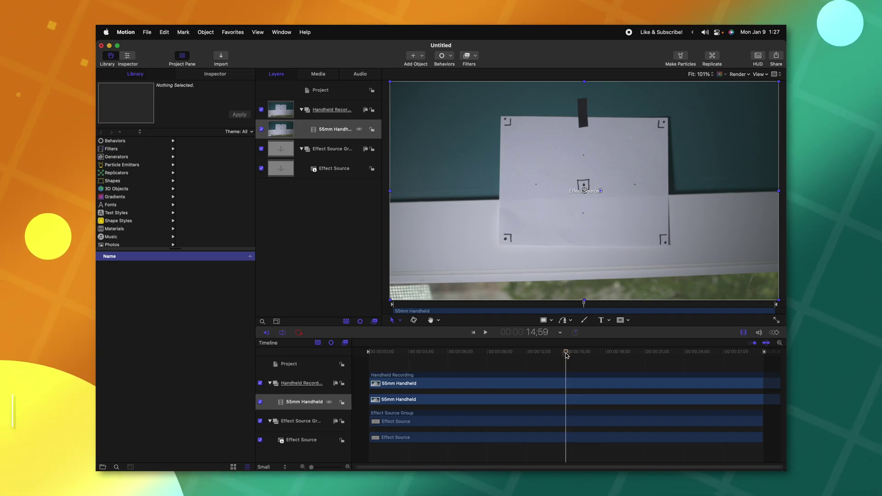
key("o")
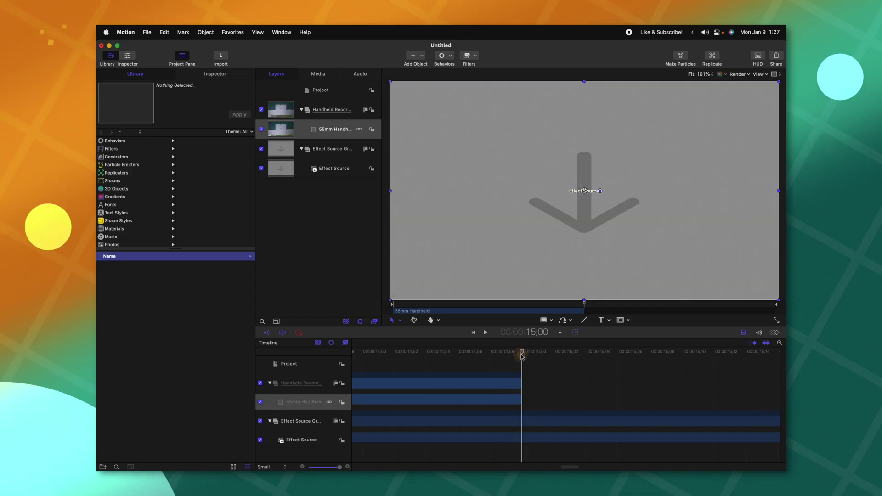
Return to the first frame and apply the Analyze Motion behavior to the 55mm Handheld clip
key("shift+z")
key("Home")
left_click(311, 338)
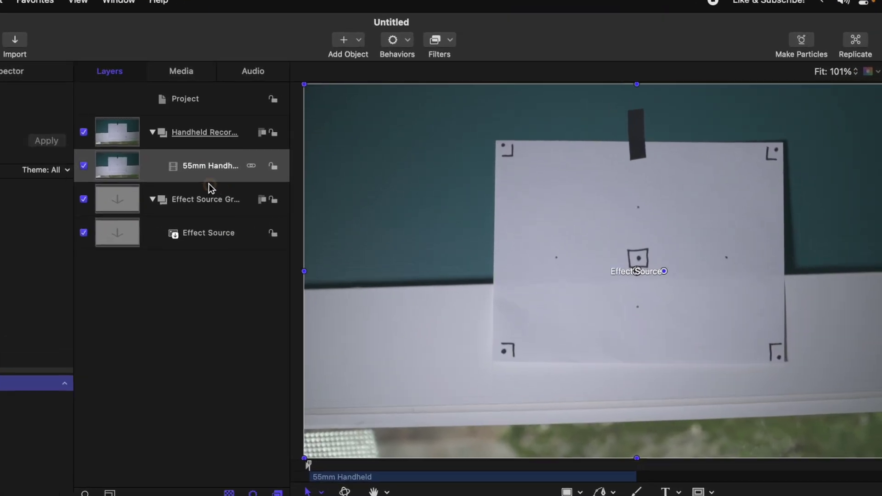
left_click(324, 135)
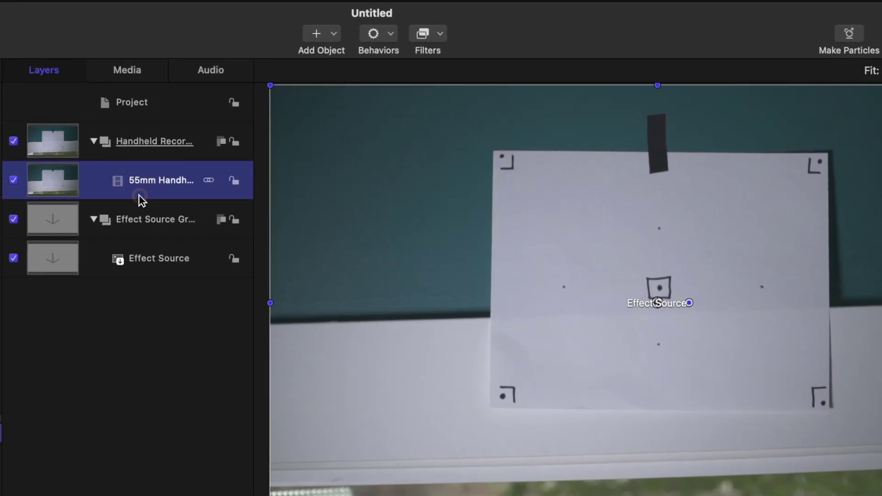
left_click(388, 34)
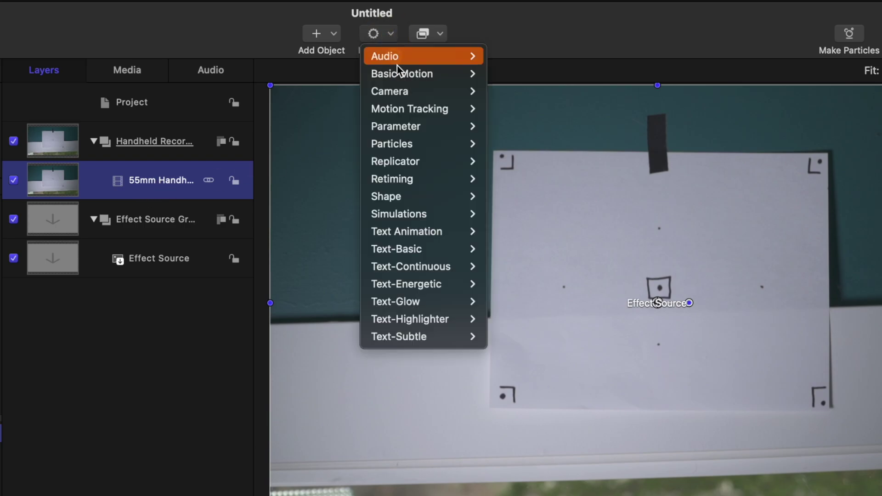
mouse_move(415, 112)
left_click(516, 108)
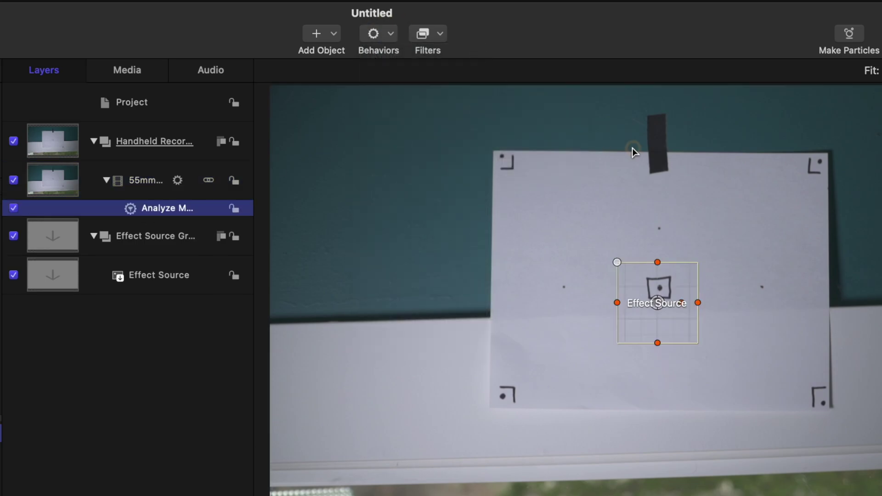
Fit the Analyze Motion tracking region around the paper sheet and run the motion analysis
left_click_drag(658, 343, 658, 419)
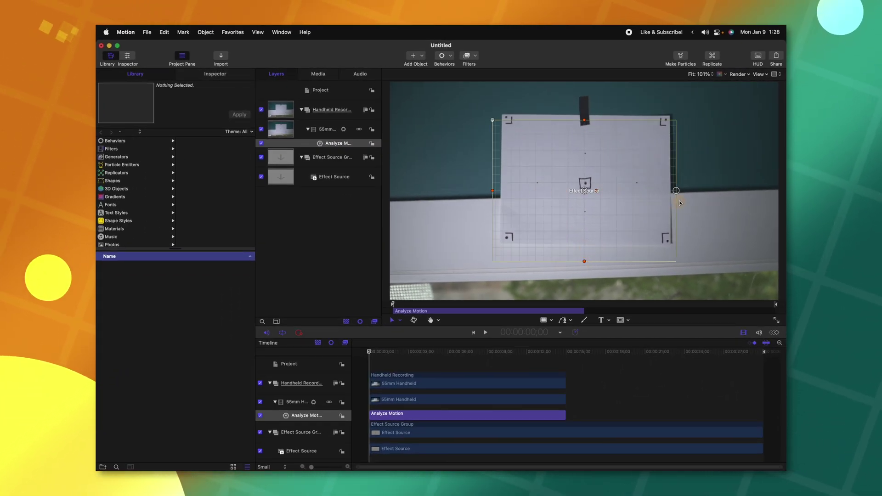
left_click_drag(600, 211, 598, 209)
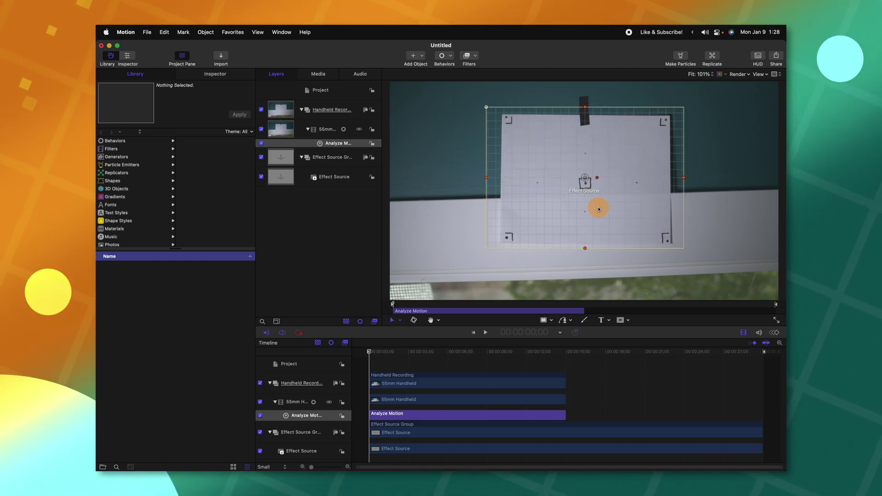
left_click(239, 73)
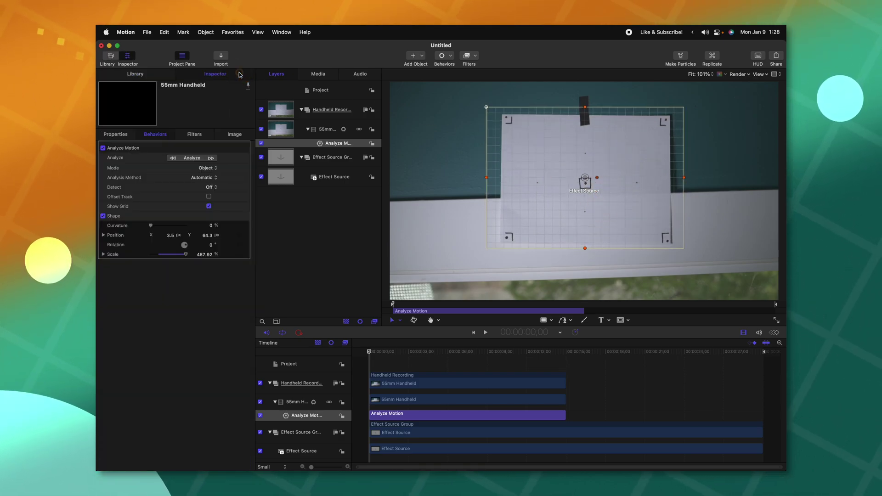
left_click(191, 158)
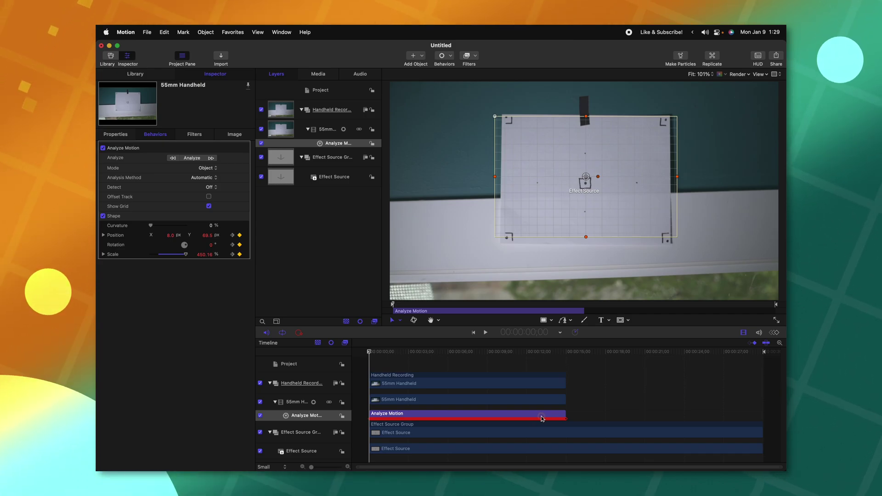
Examine the Analyze Motion behavior's tracking curves in the Keyframe Editor, and close the editor
key("super+8")
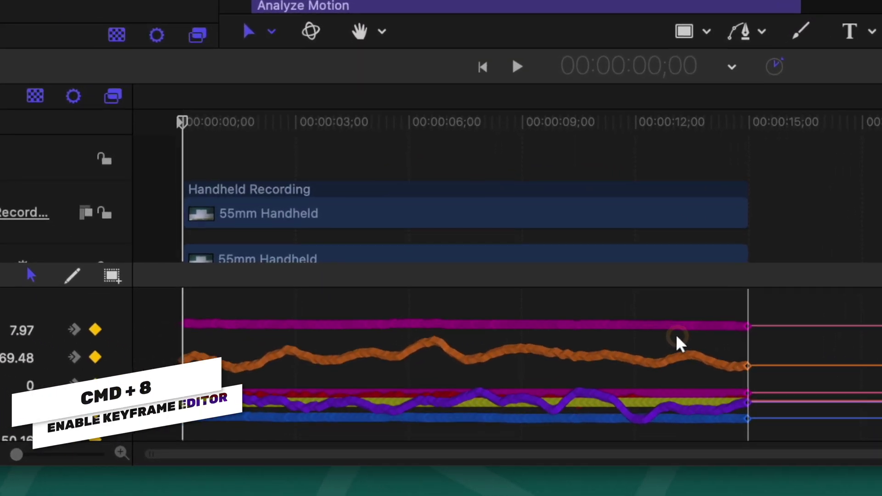
left_click_drag(248, 125, 715, 133)
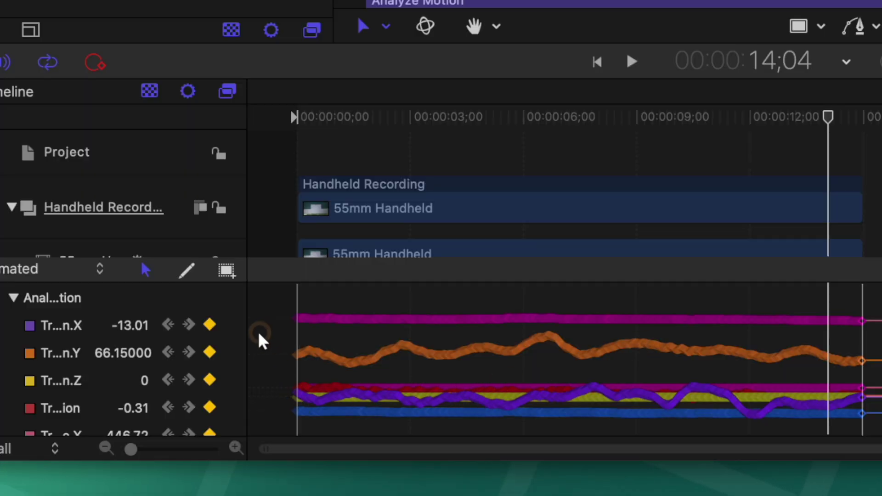
scroll(210, 363, "down", 2)
scroll(156, 364, "up", 2)
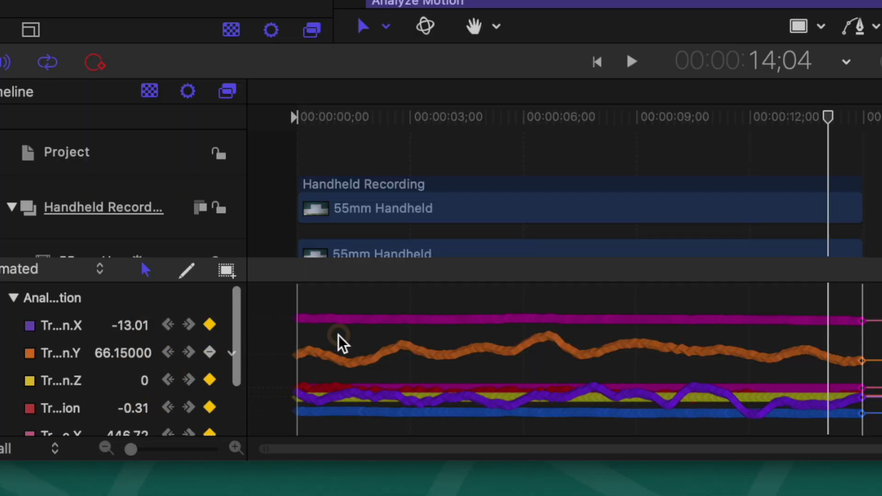
scroll(343, 344, "down", 2)
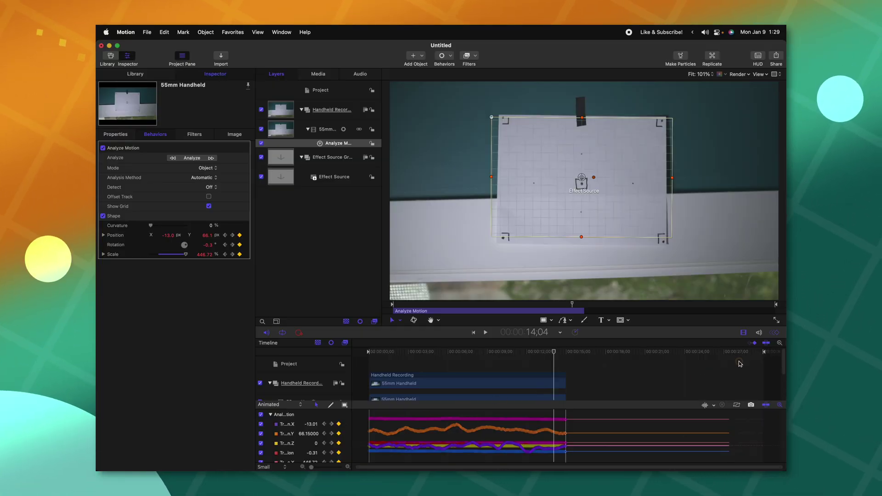
left_click(777, 333)
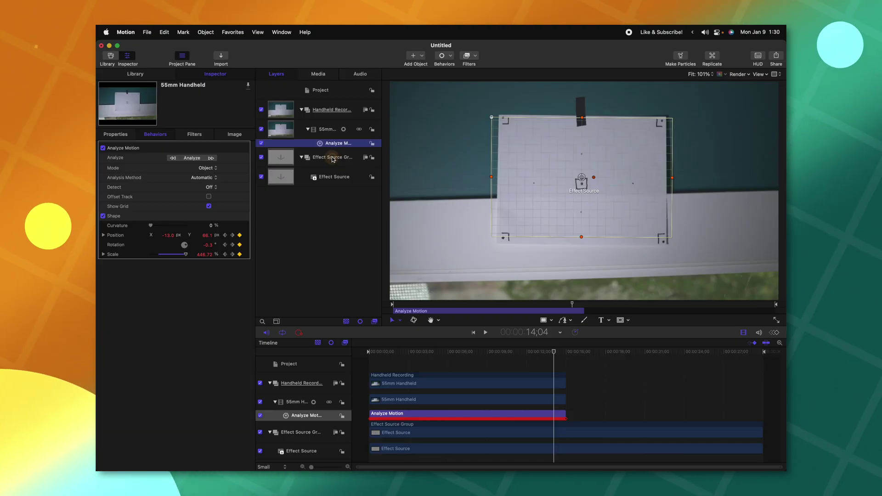
Trim the out point of the Effect Source Group to 14;59, where the handheld clip ends
left_click(324, 163)
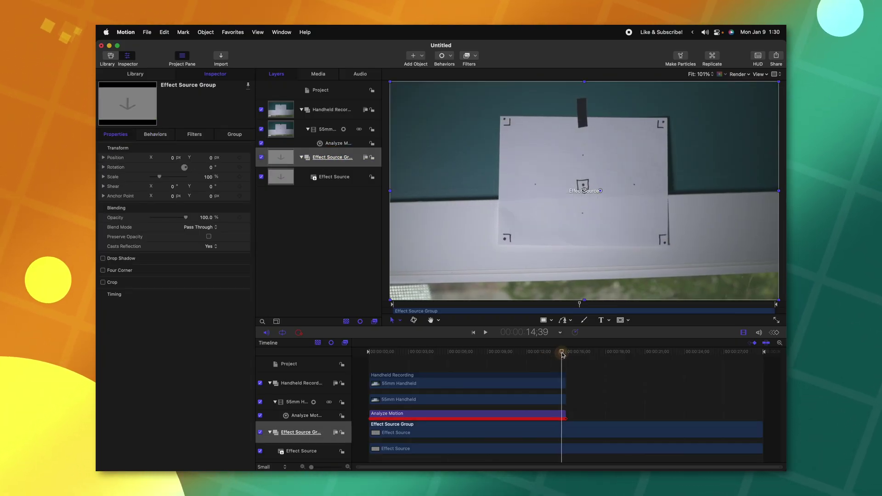
left_click_drag(565, 354, 566, 353)
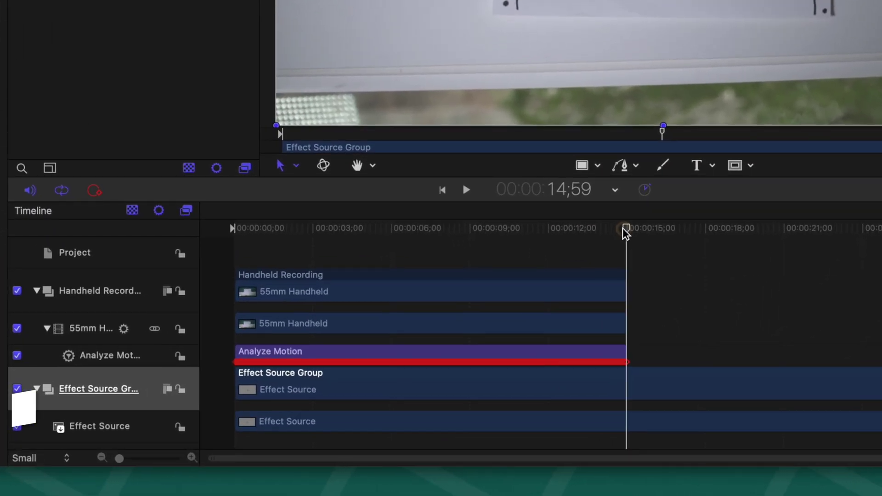
key("o")
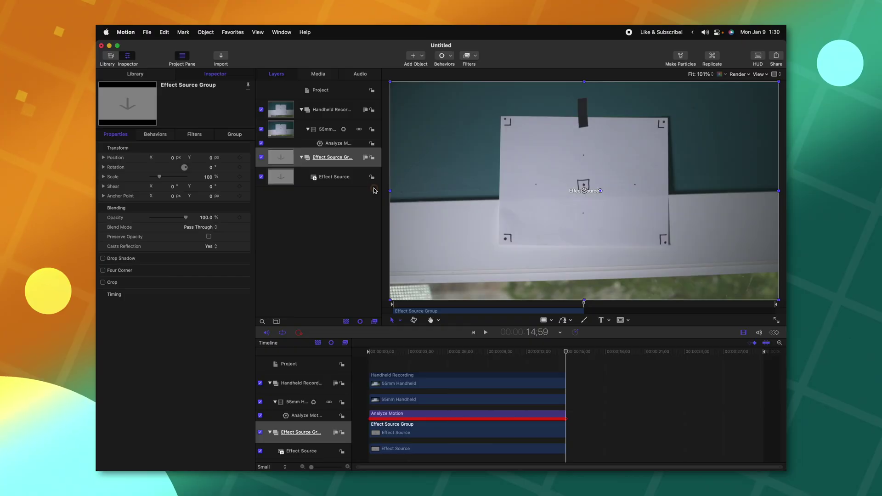
Apply the Match Move behavior to the Effect Source Group and hide the 55mm Handheld clip to preview the motion
left_click(446, 56)
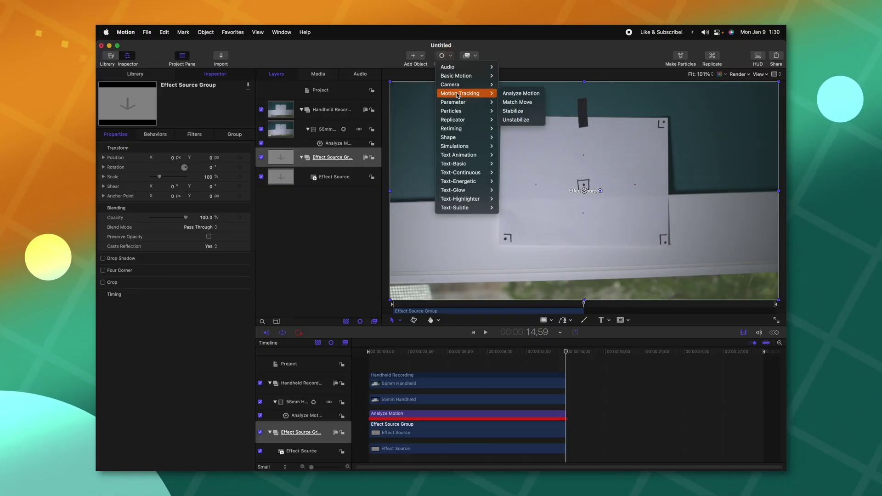
left_click(518, 102)
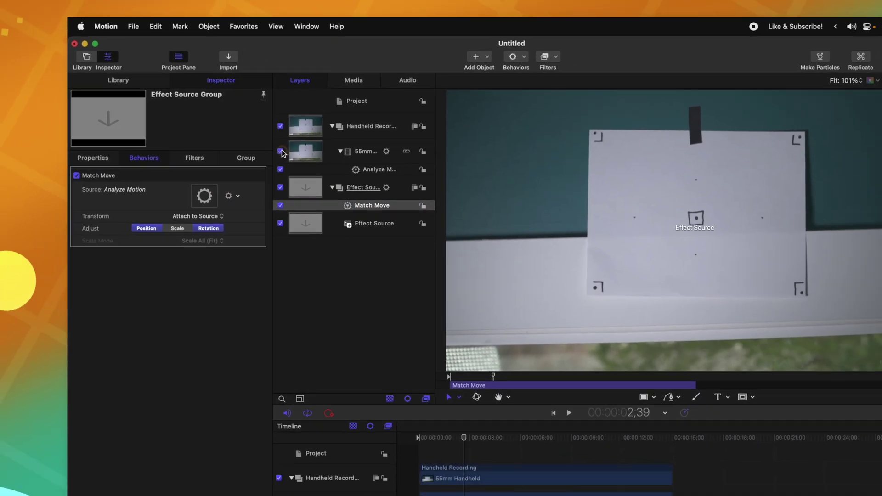
left_click(327, 206)
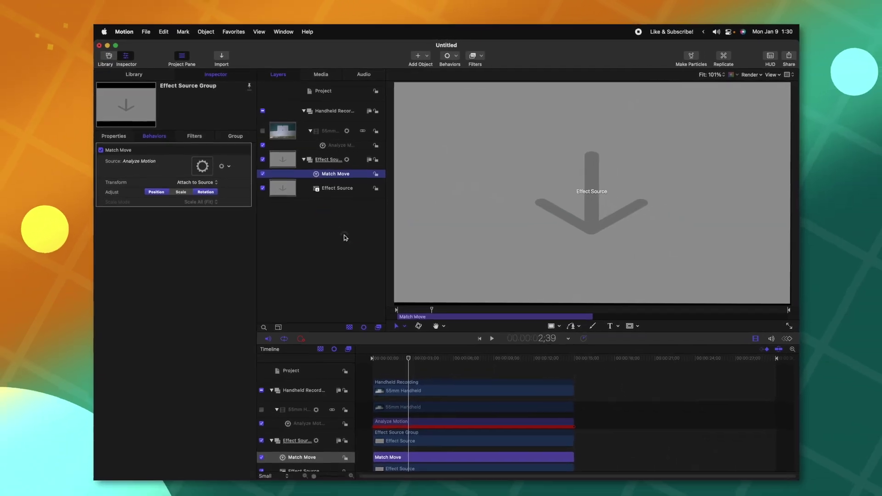
left_click_drag(404, 354, 436, 365)
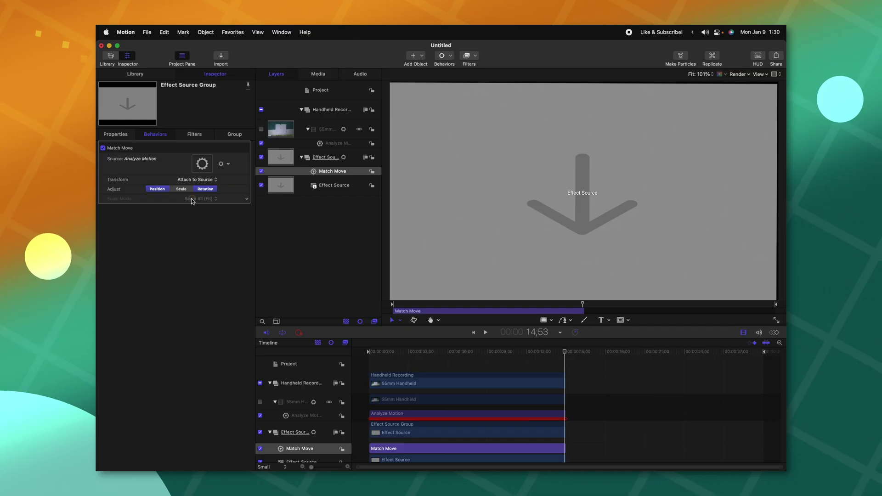
Convert the Effect Source Group's behaviors to keyframes and extend the group's out point to 29;59
left_click(316, 157)
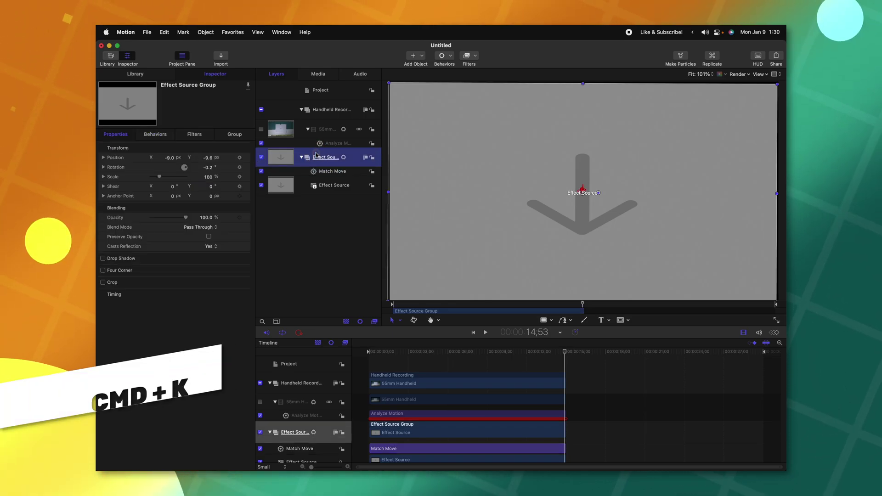
key("super+k")
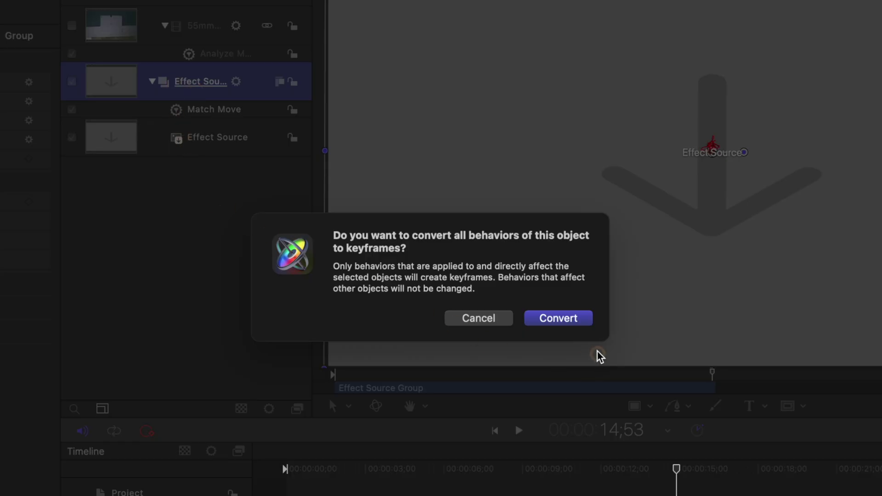
left_click(550, 322)
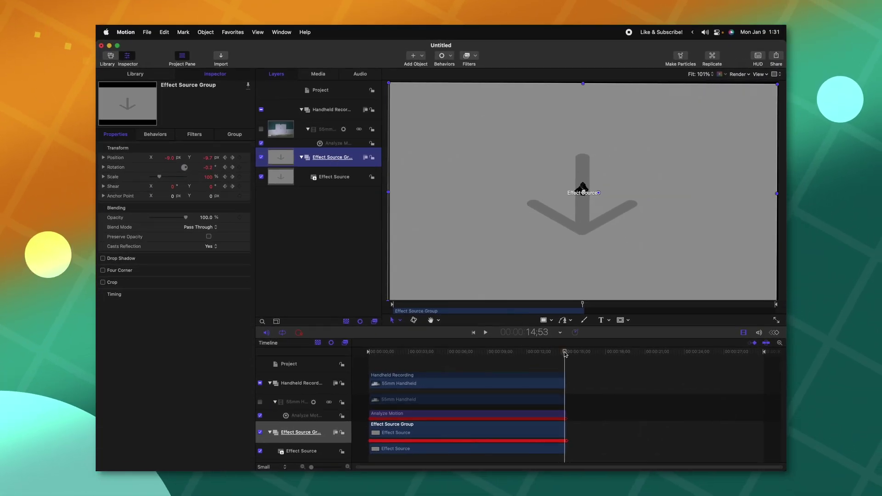
left_click_drag(565, 353, 613, 354)
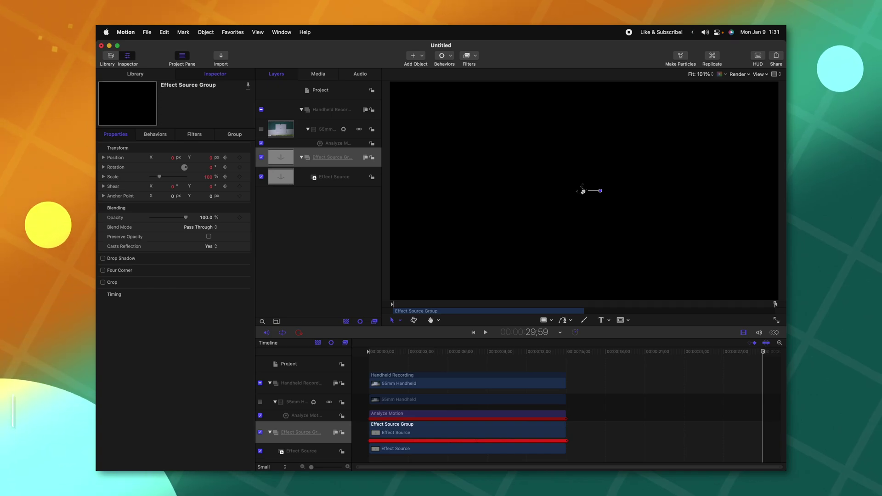
key("o")
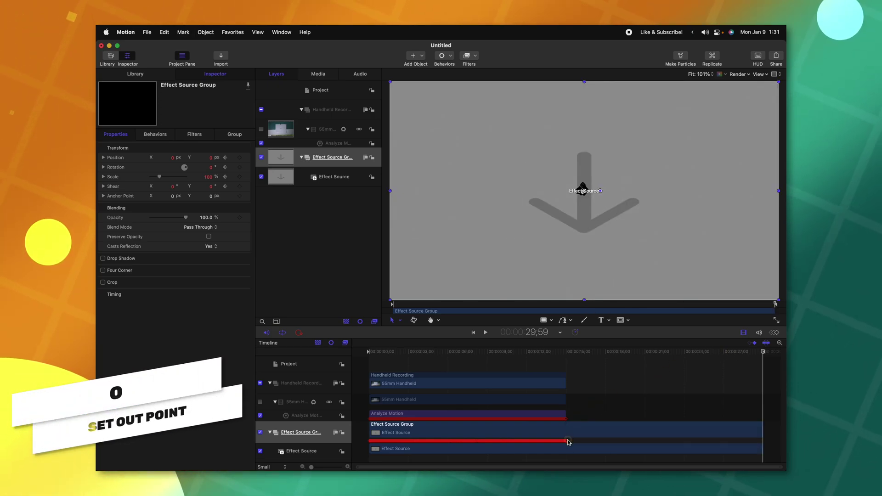
Delete the Effect Source Group's stray keyframes just past 15;00, beyond the end of the handheld clip
left_click(567, 352)
left_click_drag(311, 467, 336, 468)
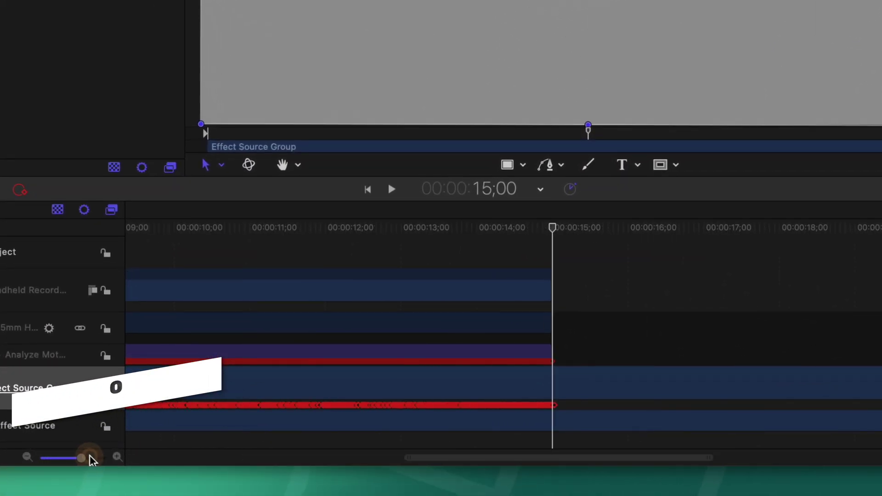
left_click_drag(91, 459, 118, 459)
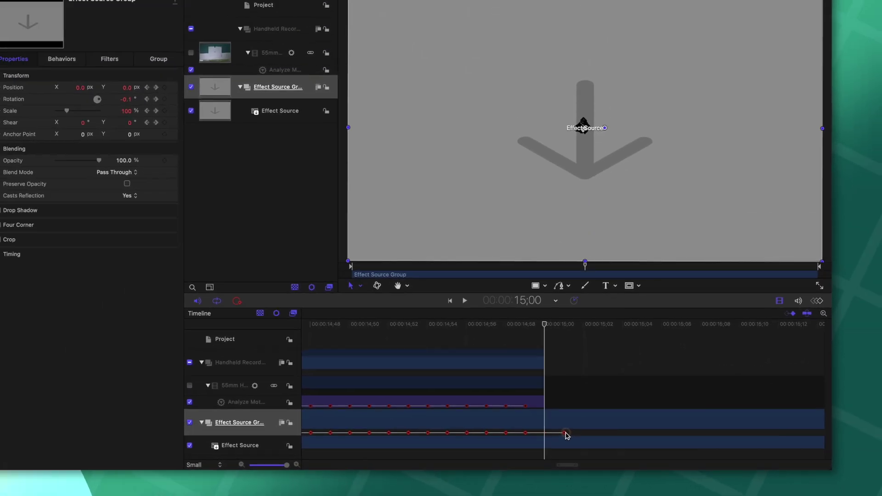
right_click(557, 405)
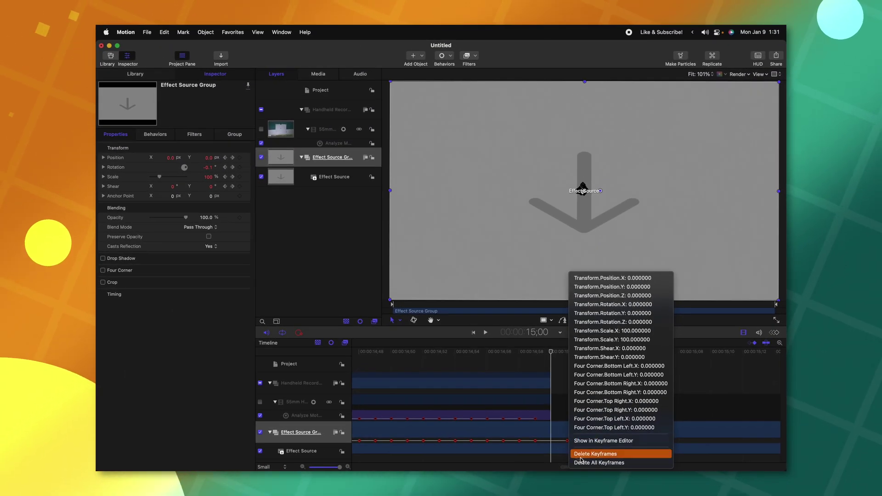
left_click(585, 455)
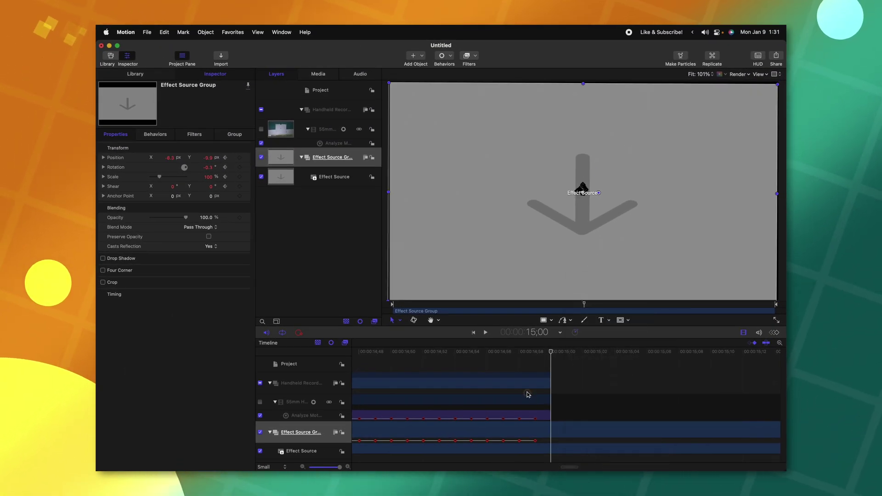
mouse_move(540, 356)
left_mouse_down()
mouse_move(489, 354)
mouse_move(553, 364)
left_mouse_up()
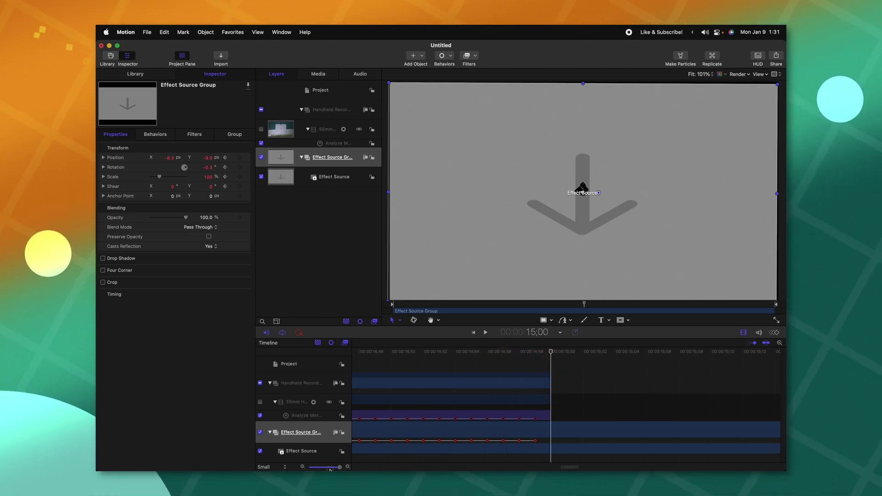
Extrapolate the Effect Source Group's position and rotation curves after their last keyframe so the recorded motion continues in reverse
left_click_drag(329, 468, 312, 467)
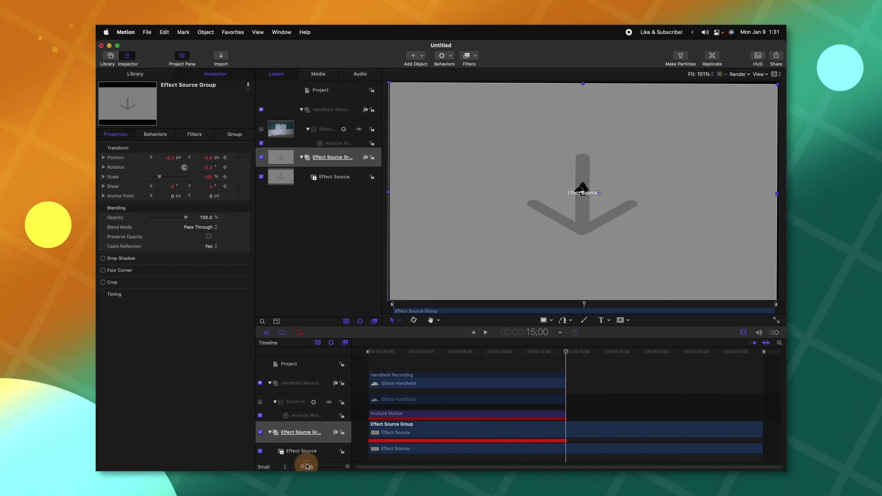
left_click(299, 450)
left_click(326, 155)
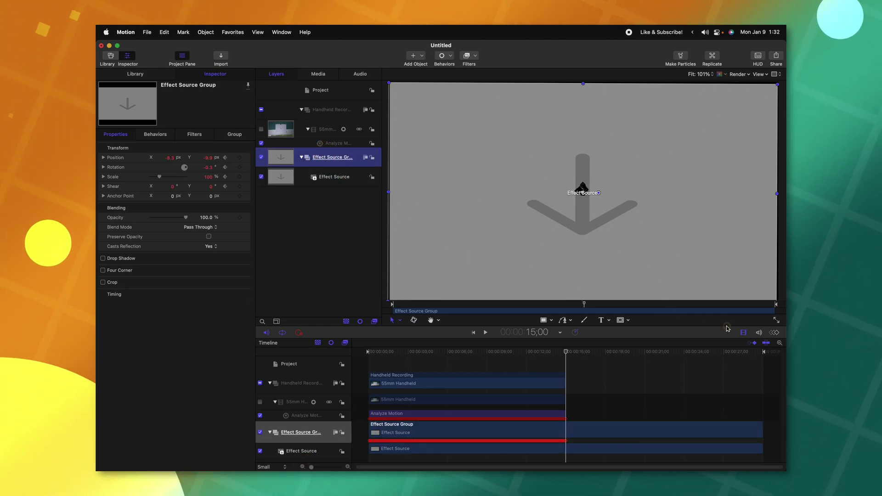
left_click(775, 333)
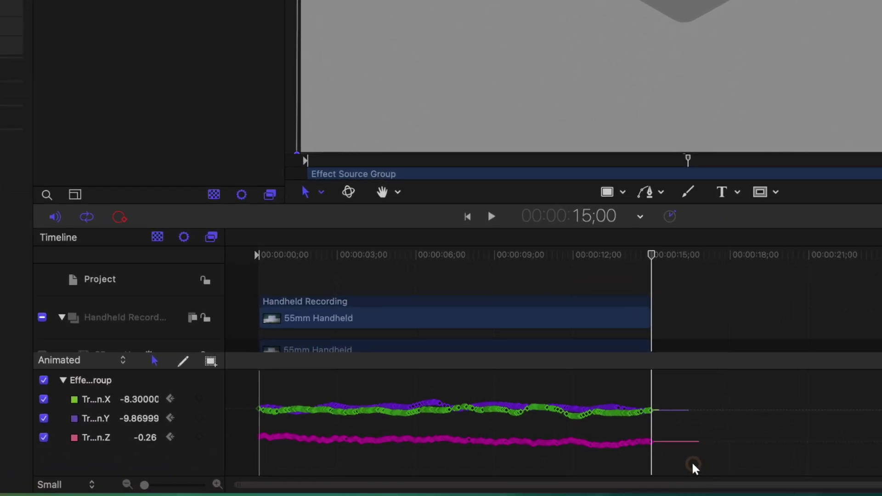
left_click_drag(639, 461, 218, 376)
left_click_drag(130, 352, 141, 361)
left_click(214, 403)
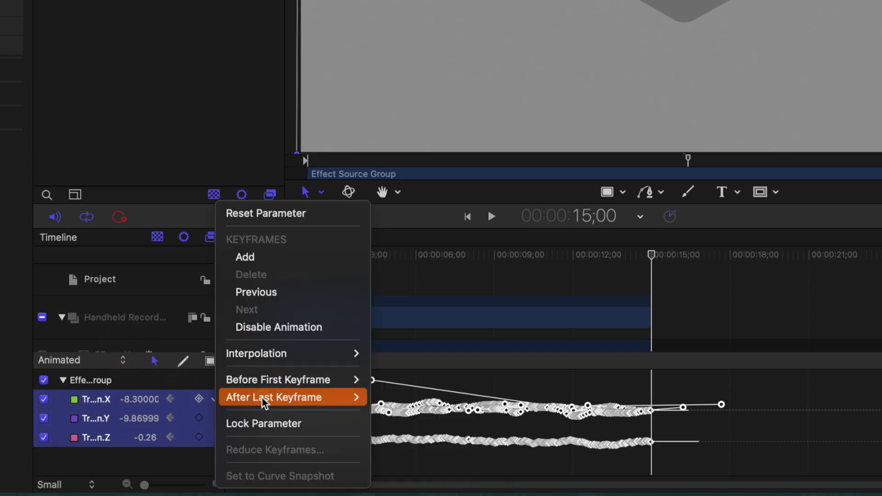
mouse_move(301, 402)
left_click(405, 419)
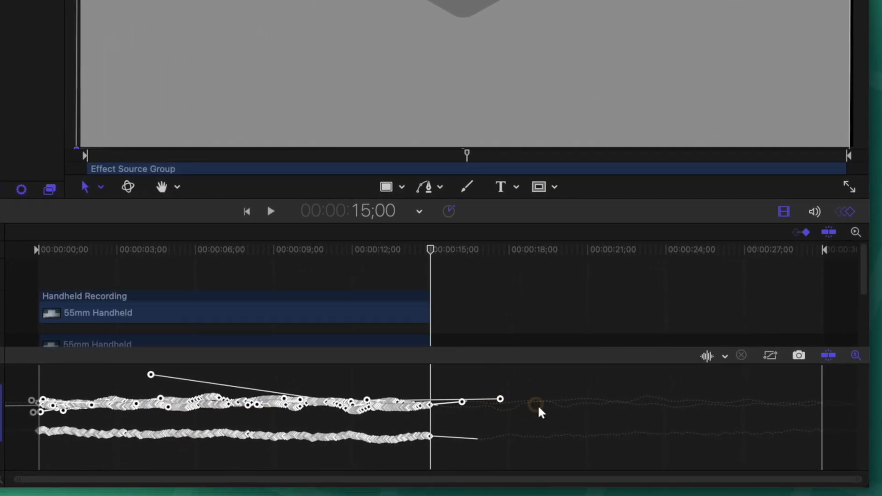
Play the project from near its end and through the start to check the extended shake motion for jumps
left_click(813, 249)
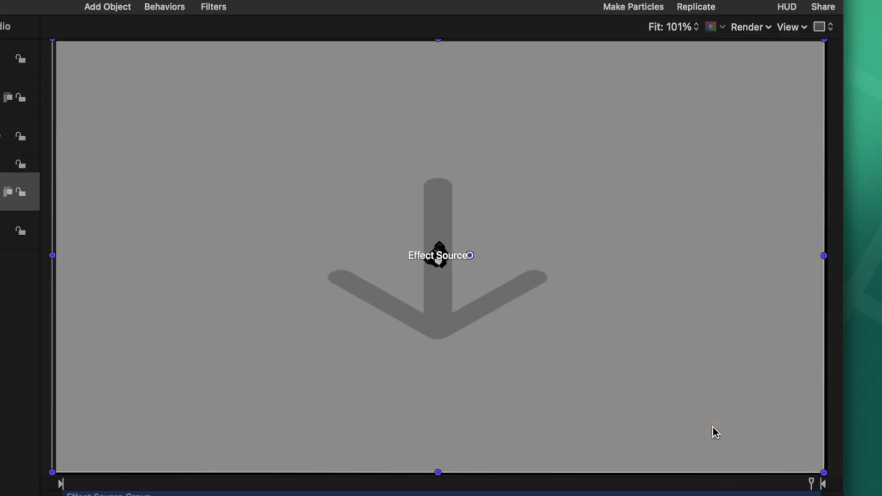
key("space")
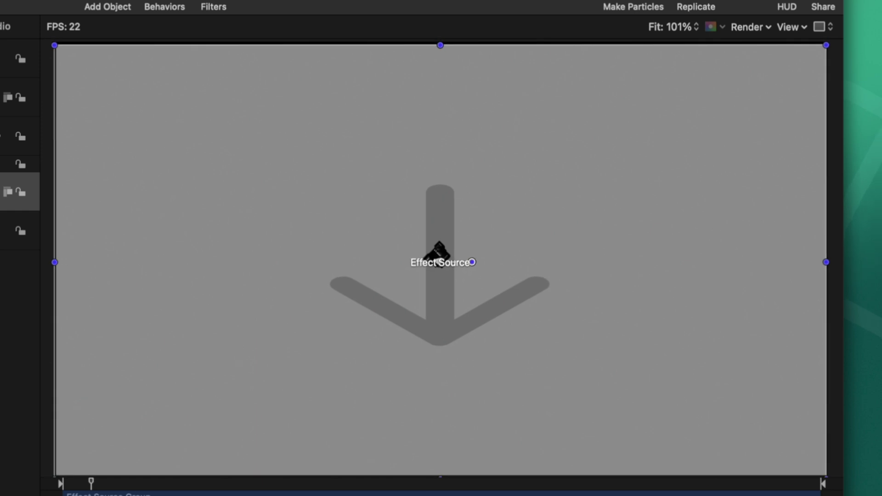
key("space")
key("space")
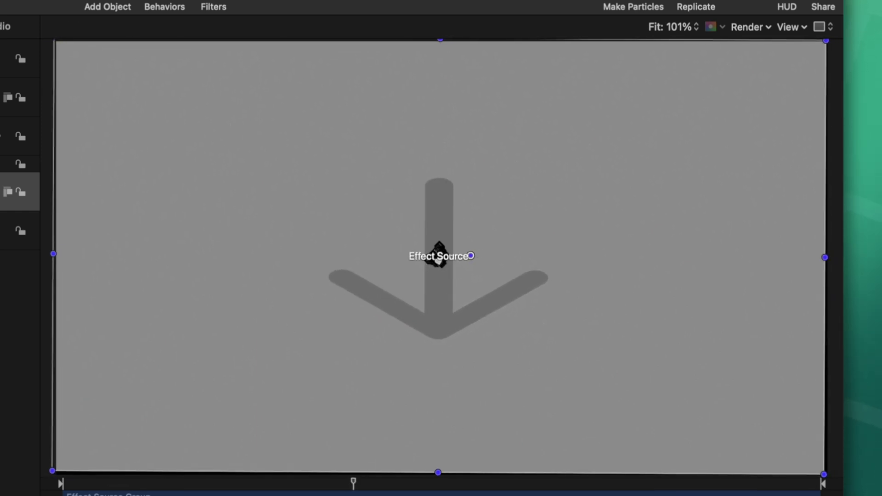
Apply the Kaleidotile tiling filter to the Effect Source Group
key("super+minus")
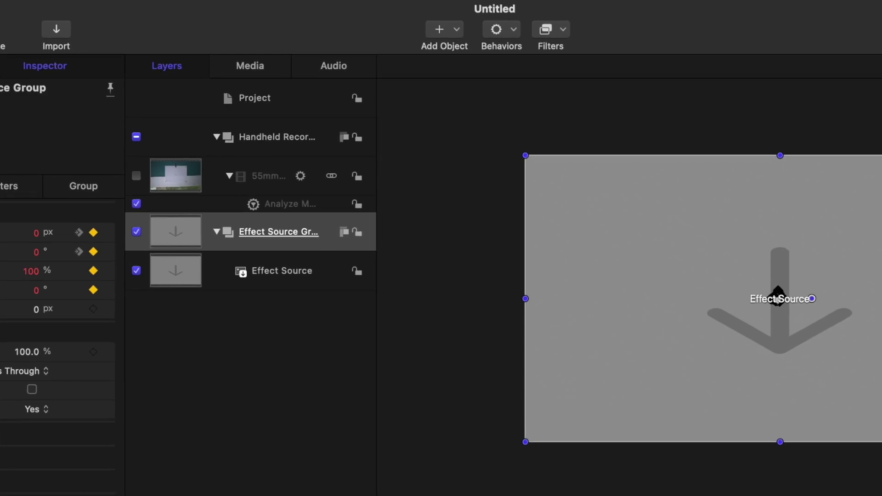
left_click(313, 277)
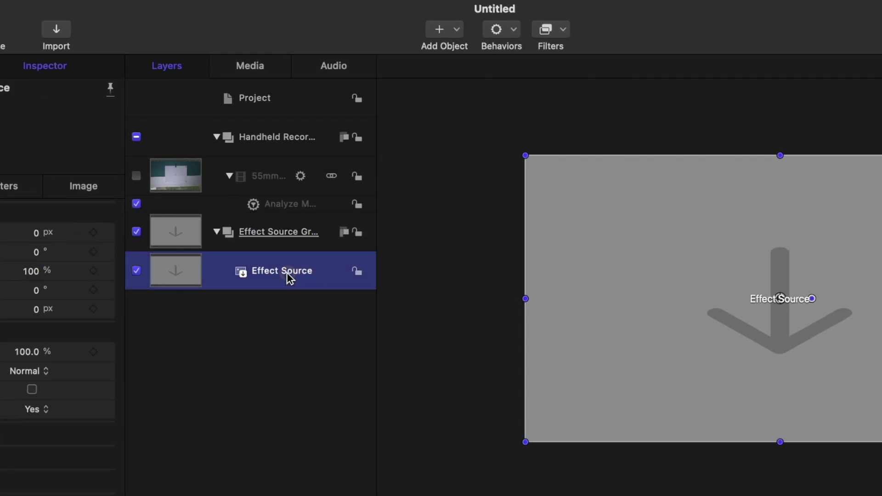
left_click(327, 232)
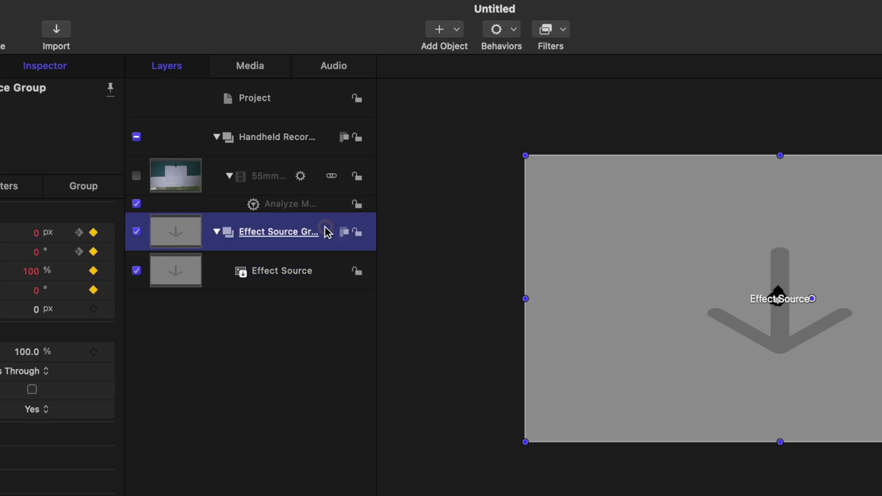
left_click(547, 30)
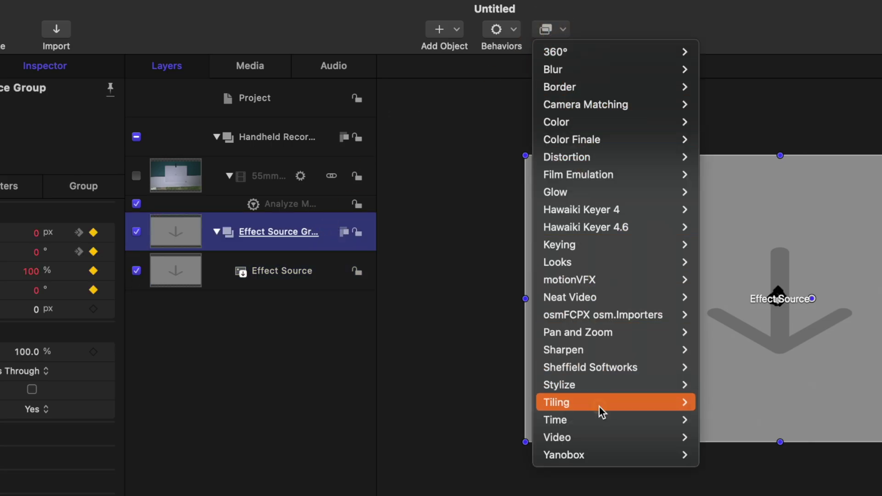
mouse_move(600, 406)
left_click(754, 412)
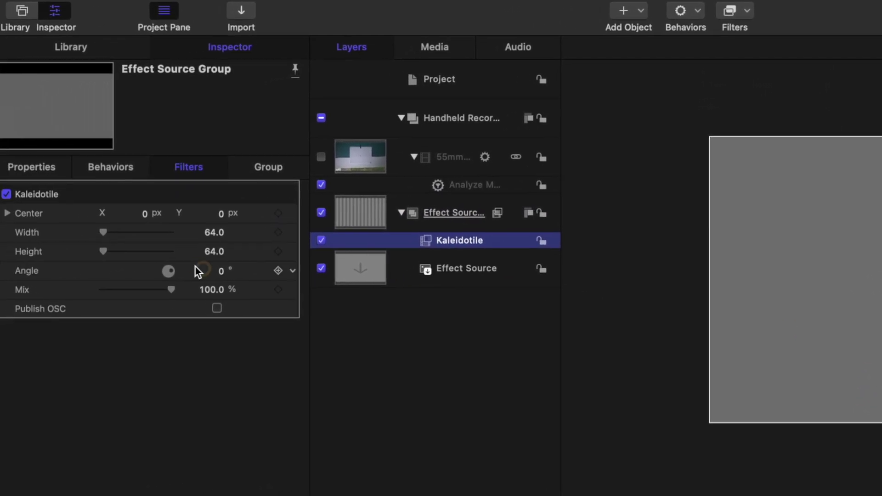
Set the Kaleidotile filter's width to 960 and height to 540
left_click(221, 233)
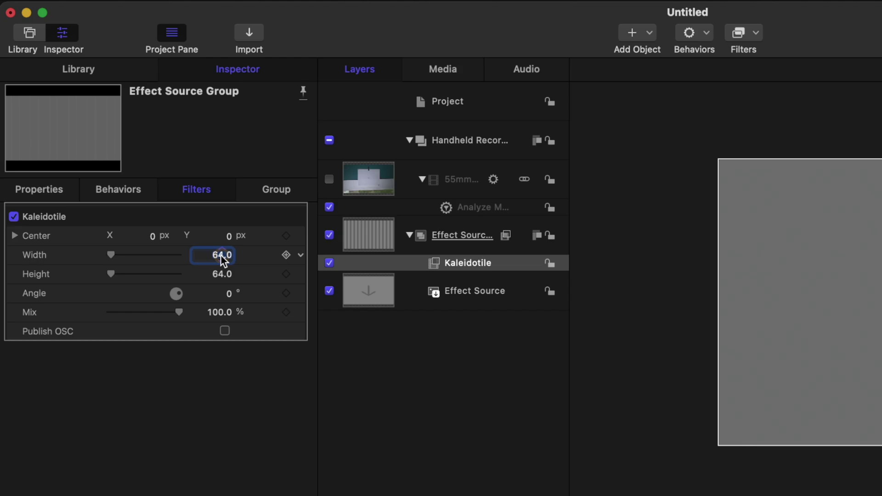
type("960")
key("Return")
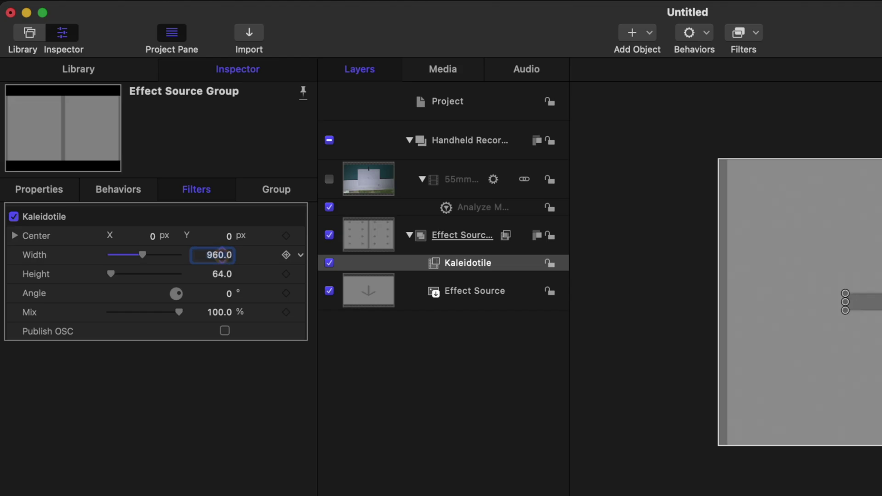
left_click(222, 273)
type("540")
key("Return")
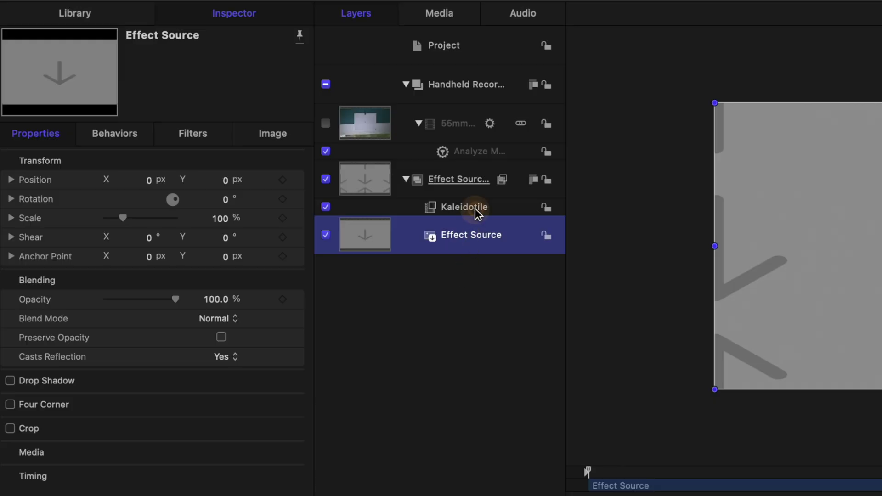
Scale the Effect Source layer inside the group to 50%
left_click(476, 209)
left_click(480, 238)
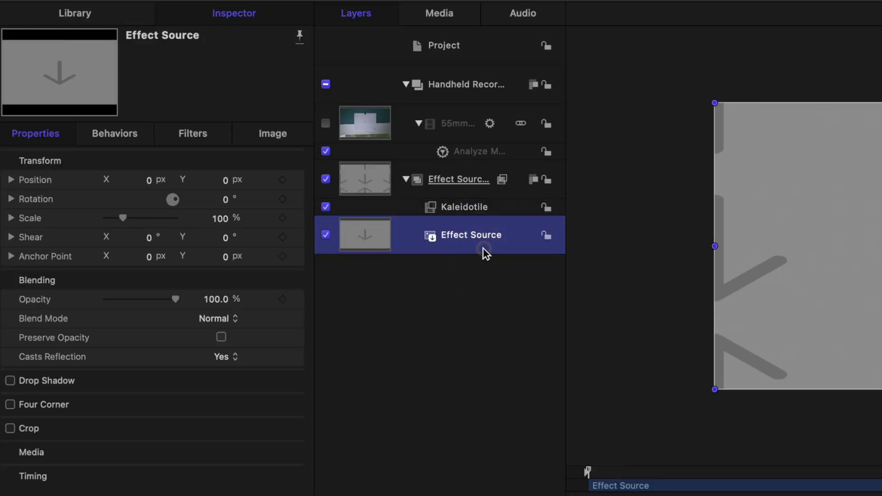
left_click(219, 216)
type("50")
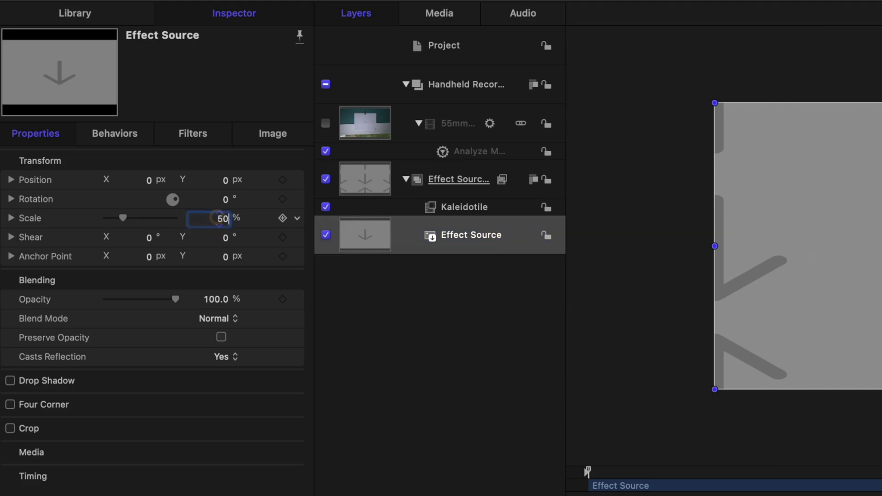
key("Return")
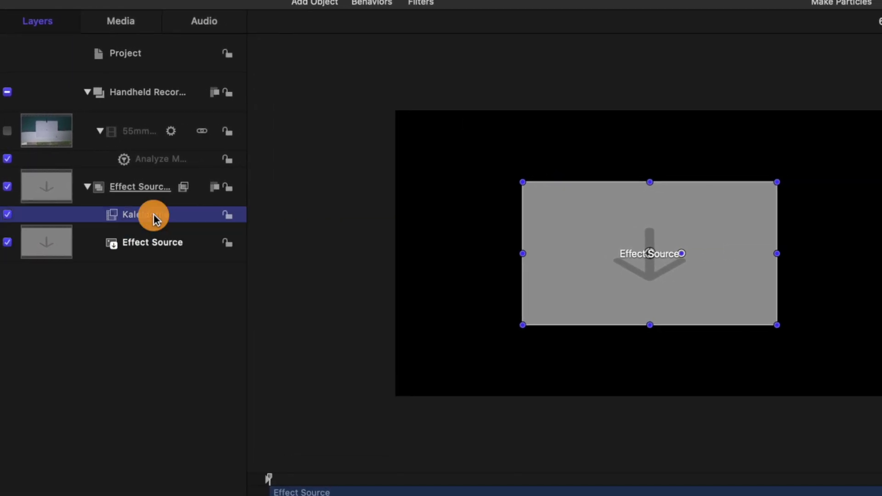
Enable Fixed Resolution for the Effect Source Group at 1920 by 1080
left_click(472, 208)
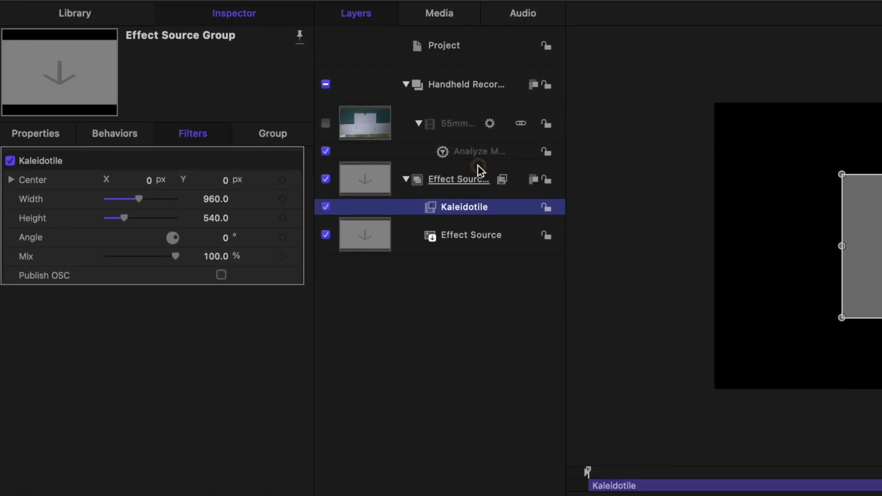
left_click(473, 170)
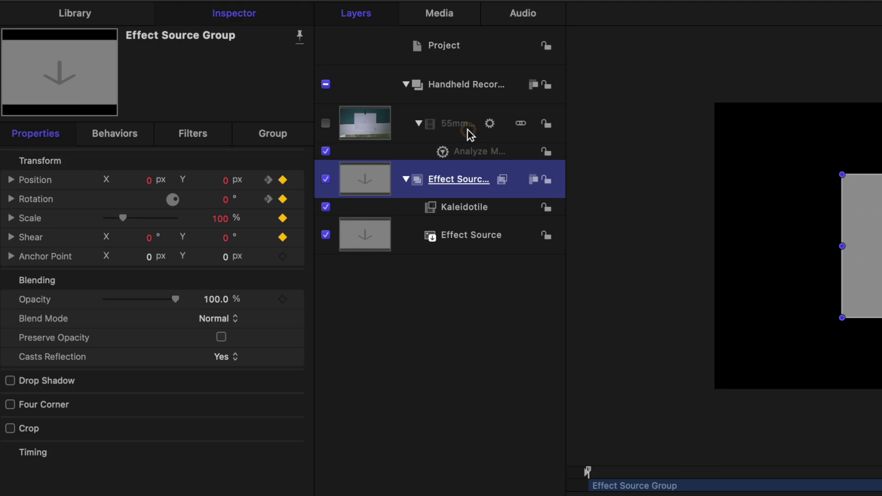
left_click(290, 139)
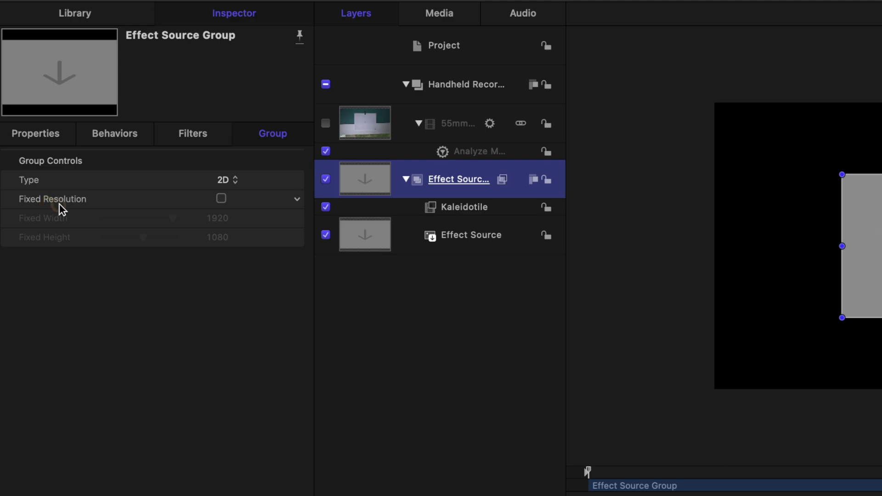
left_click(221, 198)
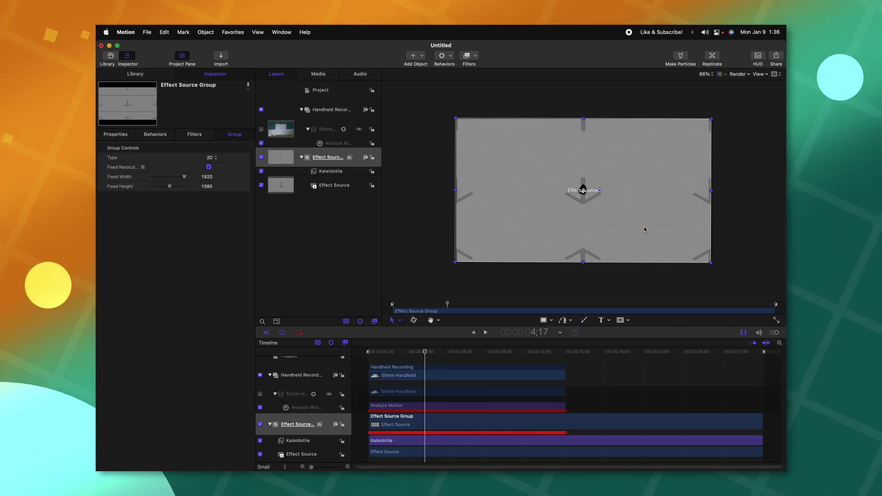
Reduce the Kaleidotile filter's tile size to a width of 958 and a height of 538
left_click(342, 171)
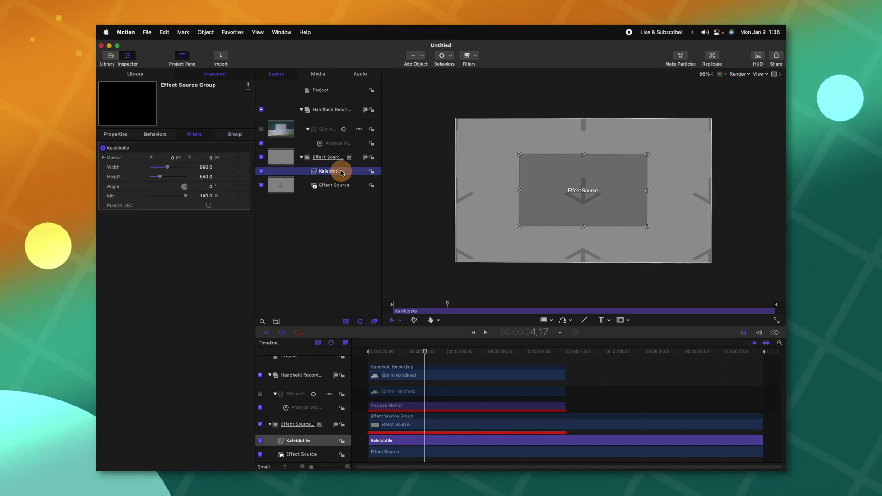
left_click(205, 167)
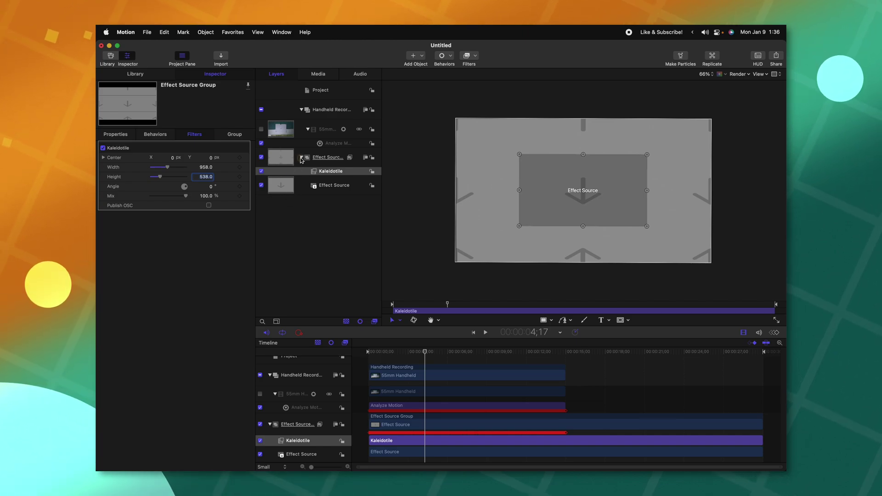
Reset the Effect Source Group's scale parameter to remove its keyframes, and set the group's scale to 200%
left_click(324, 154)
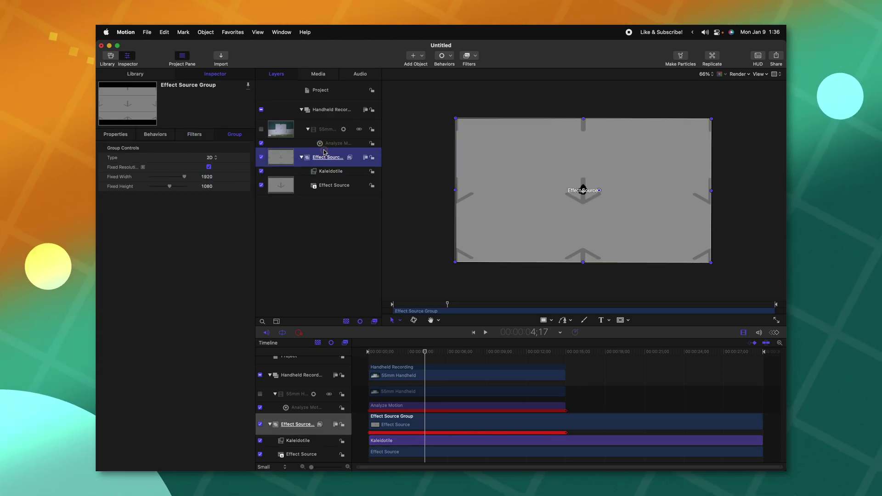
left_click(115, 134)
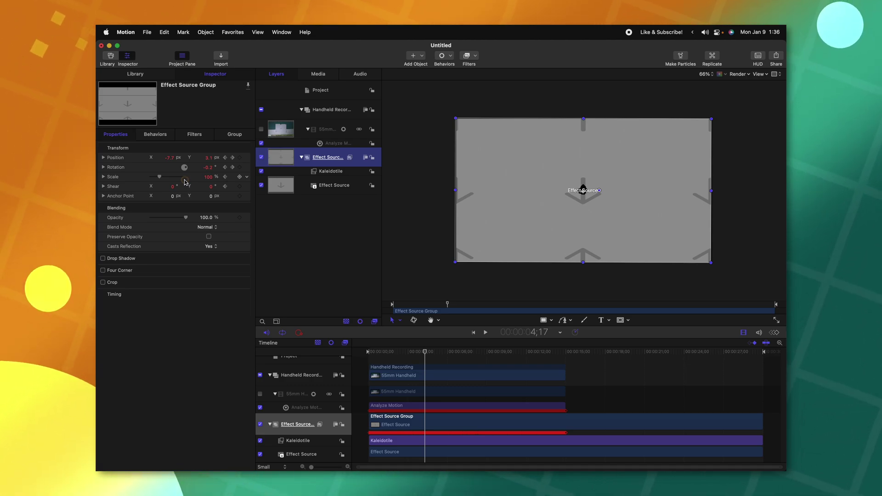
left_click(247, 178)
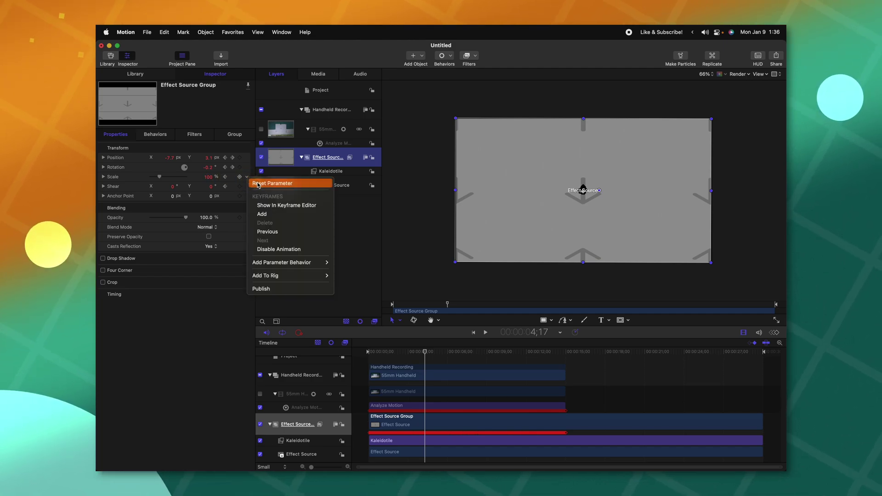
left_click(258, 184)
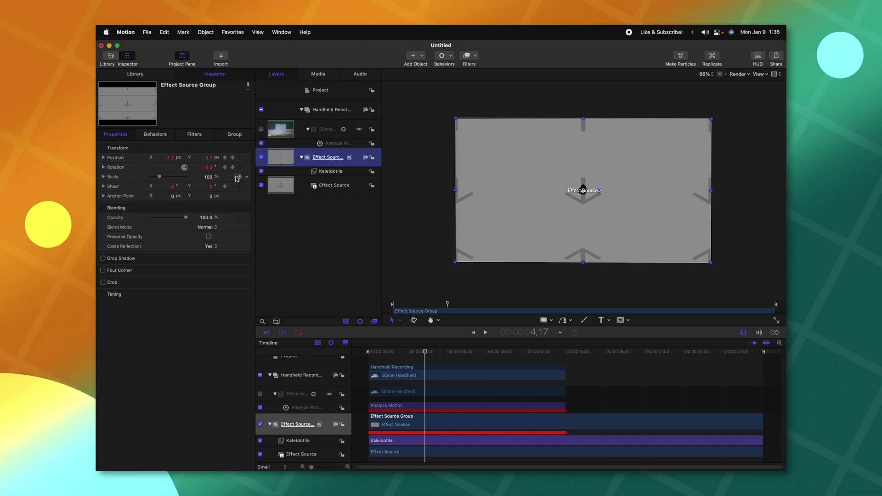
left_click(210, 177)
type("200")
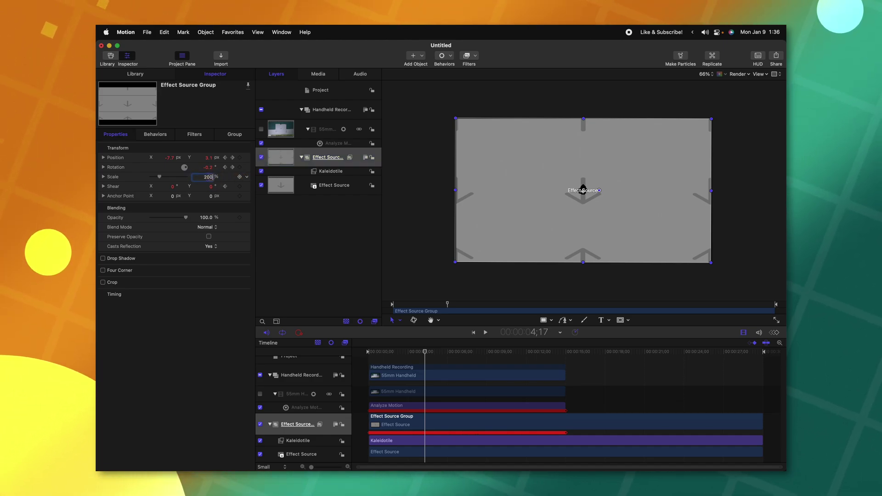
key("Return")
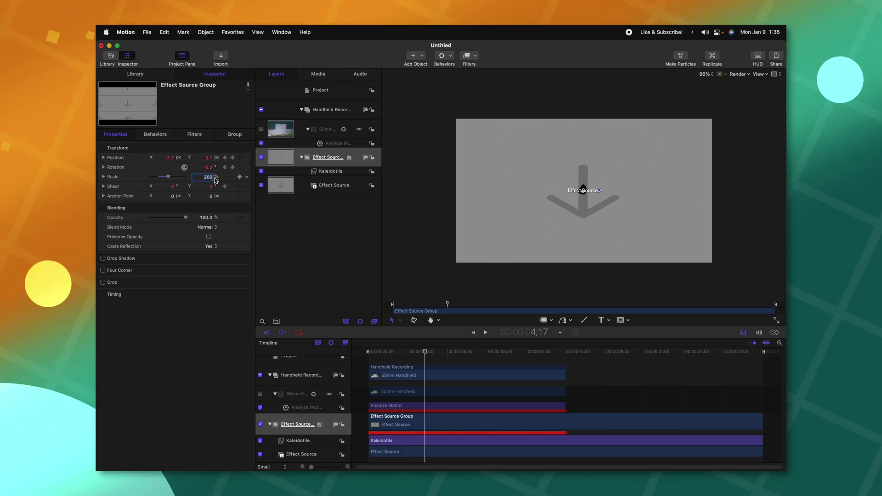
left_click(411, 352)
left_click_drag(411, 353, 471, 353)
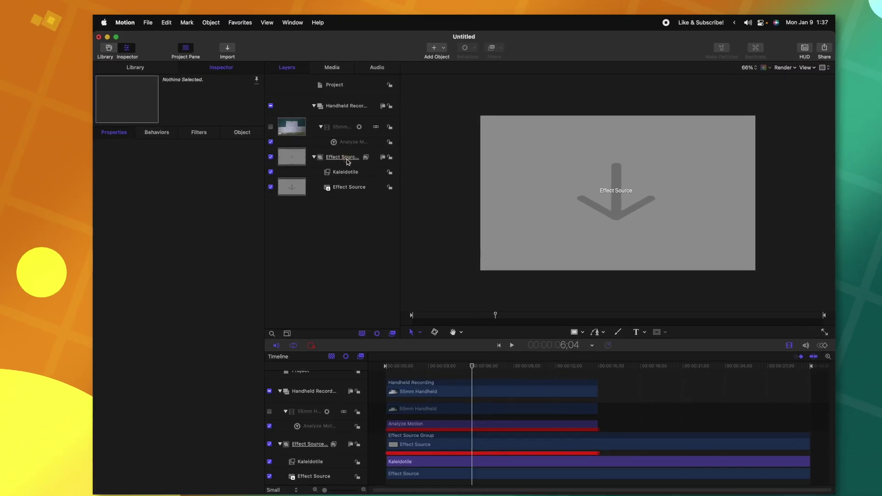
Add an Average parameter behavior to the Effect Source Group's Position
left_click(317, 157)
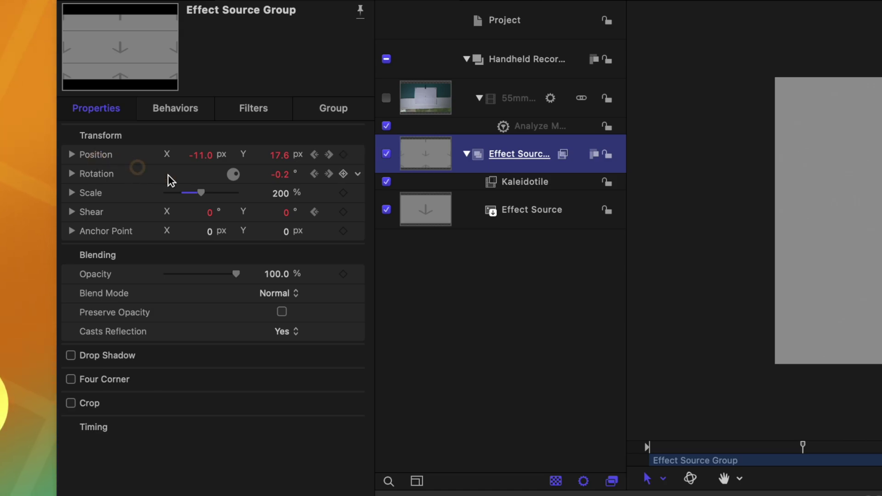
left_click(359, 158)
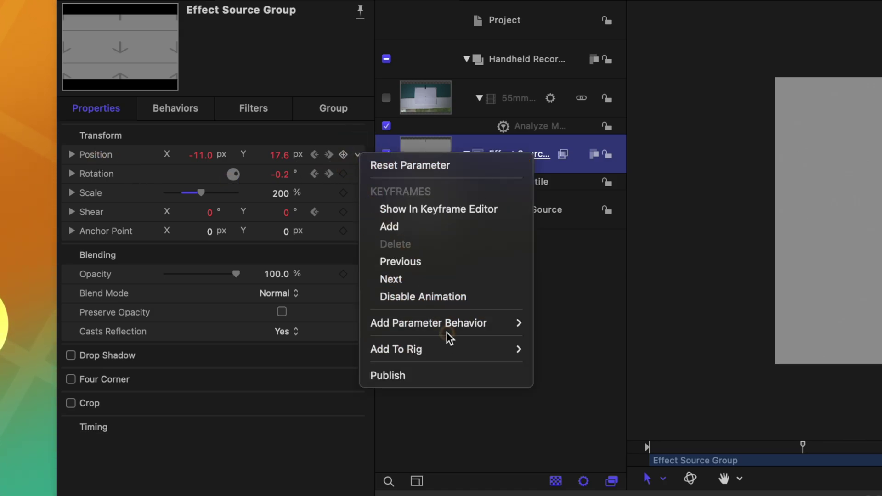
mouse_move(462, 333)
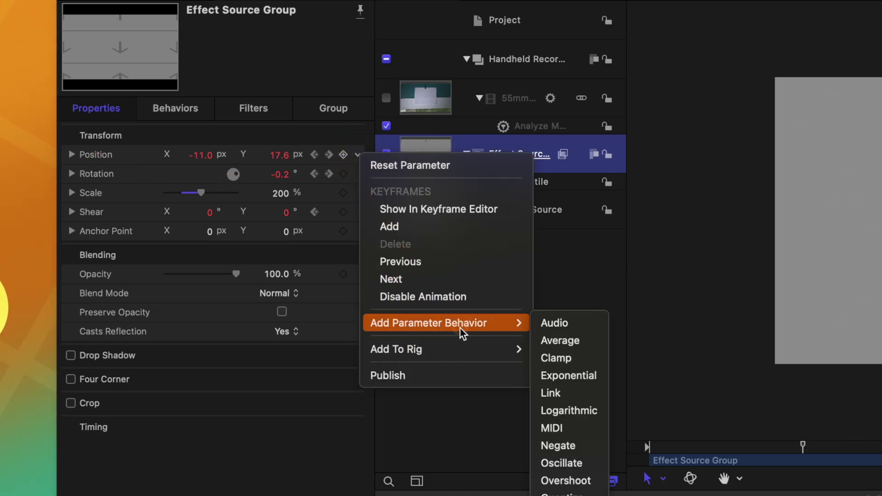
left_click(588, 341)
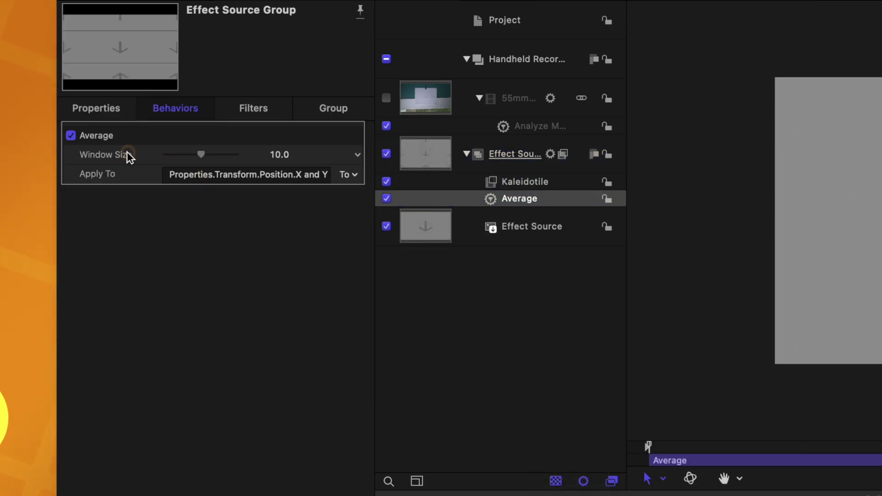
left_click(271, 155)
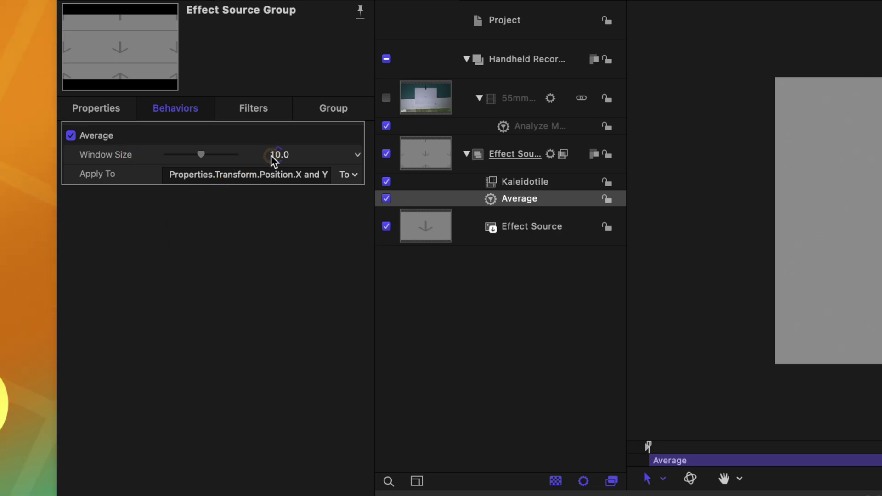
left_click_drag(274, 158, 294, 158)
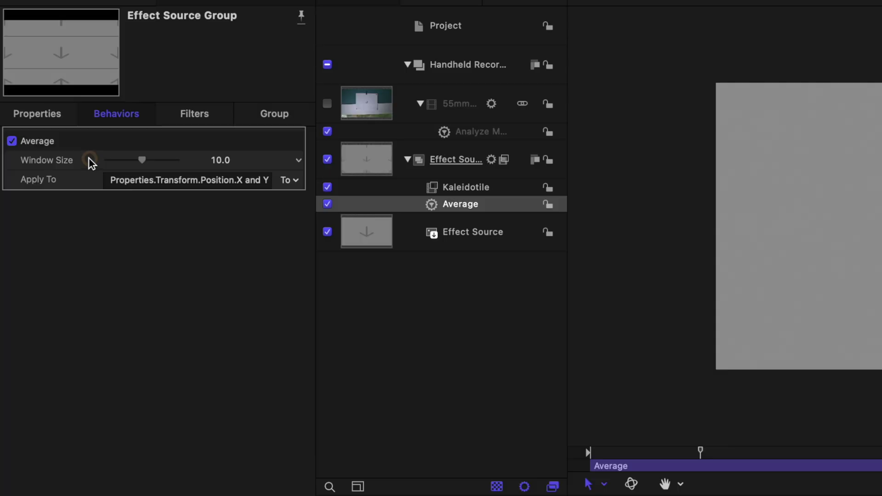
Publish the Average behavior's Window Size and rename the published parameter to Smoothness
left_click(298, 161)
left_click(341, 384)
left_click(449, 33)
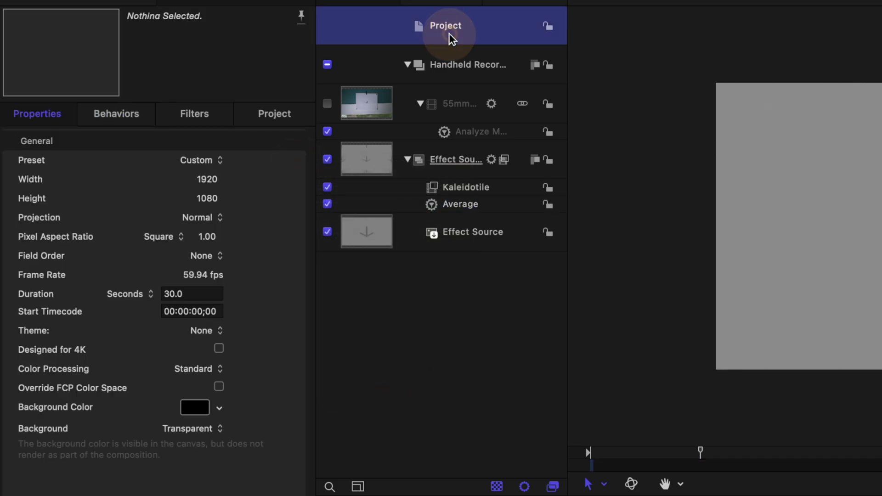
left_click(293, 116)
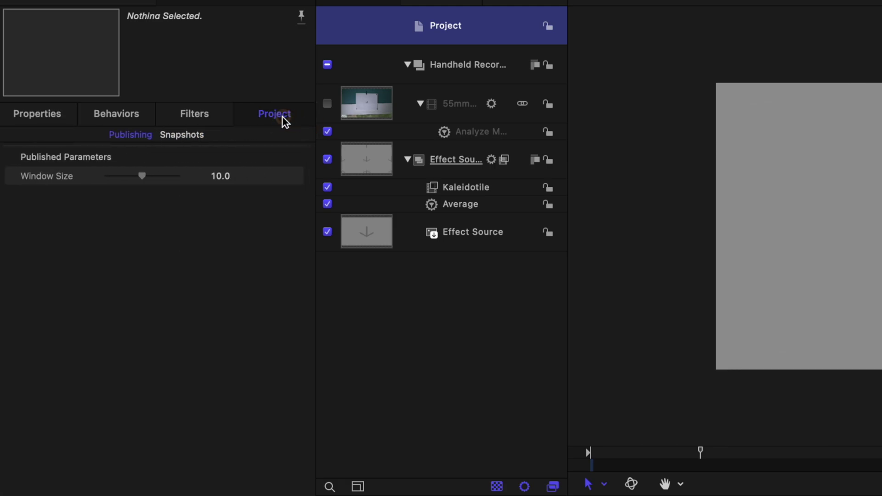
left_click(37, 175)
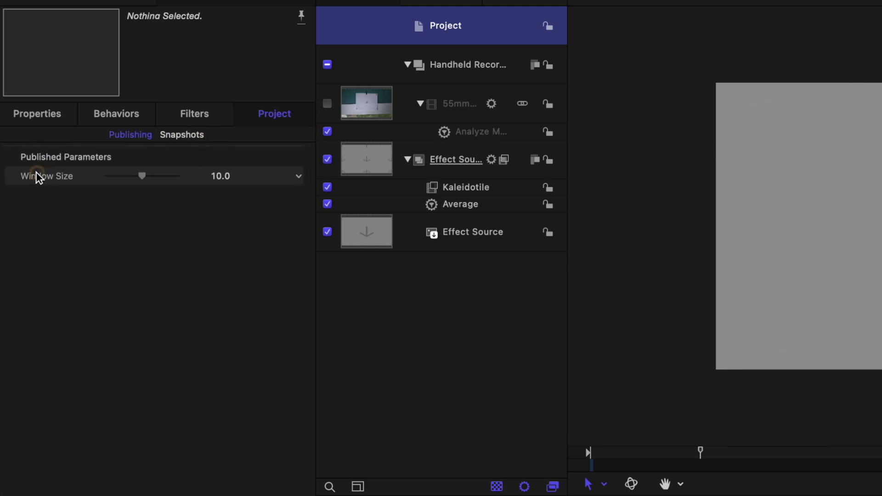
double_click(68, 175)
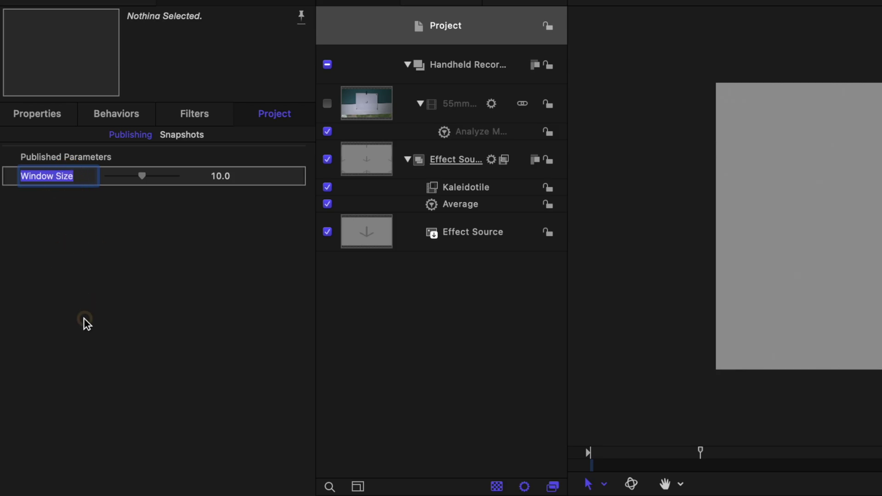
type("Smoothness")
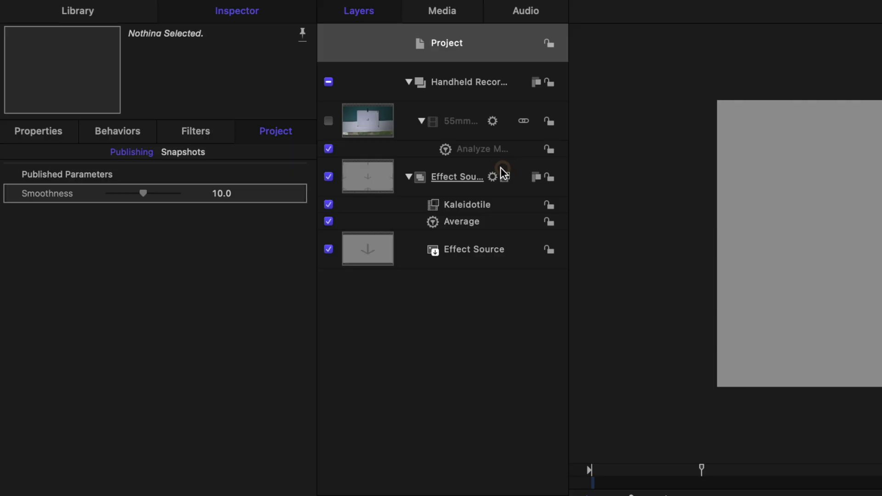
Add a Clamp parameter behavior to the Effect Source Group's Rotation
left_click(456, 177)
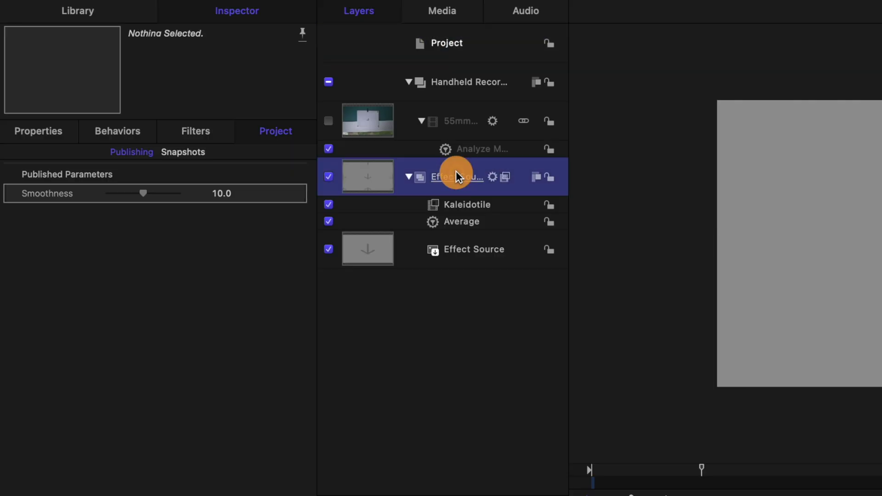
left_click(38, 137)
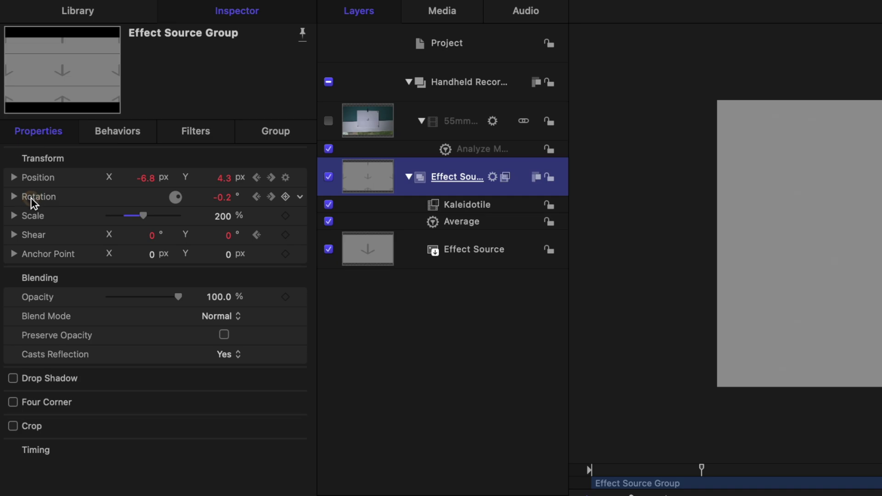
left_click(301, 196)
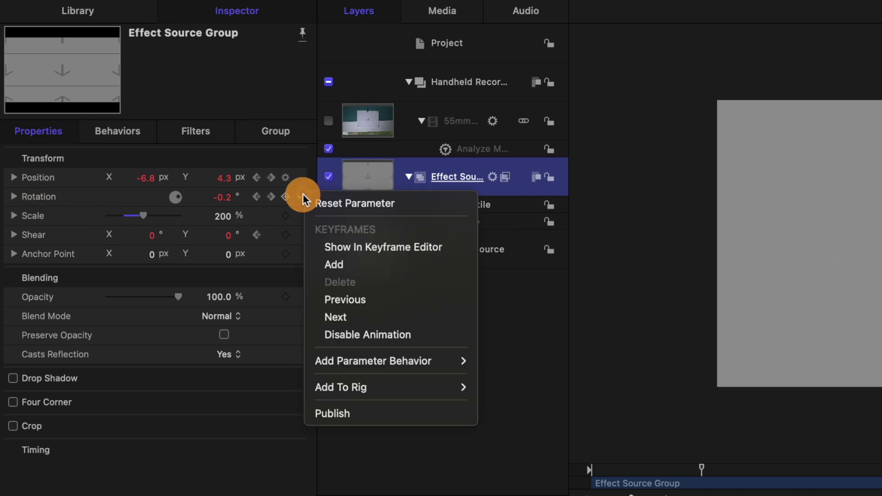
mouse_move(363, 362)
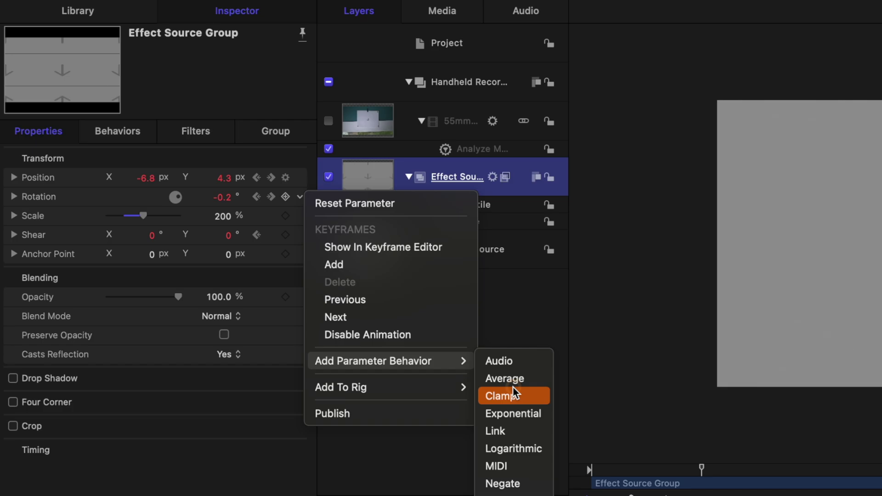
left_click(501, 396)
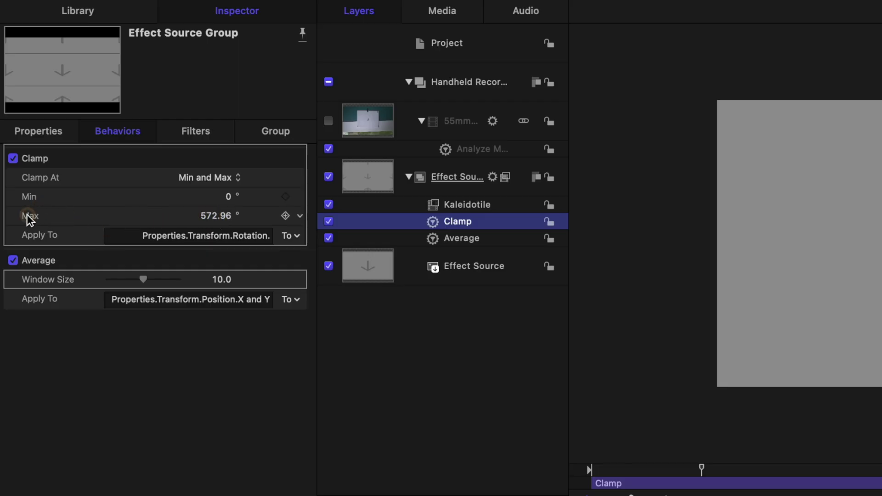
Add the Clamp behavior's Max value to a new rig controlled by a new checkbox
left_click(301, 216)
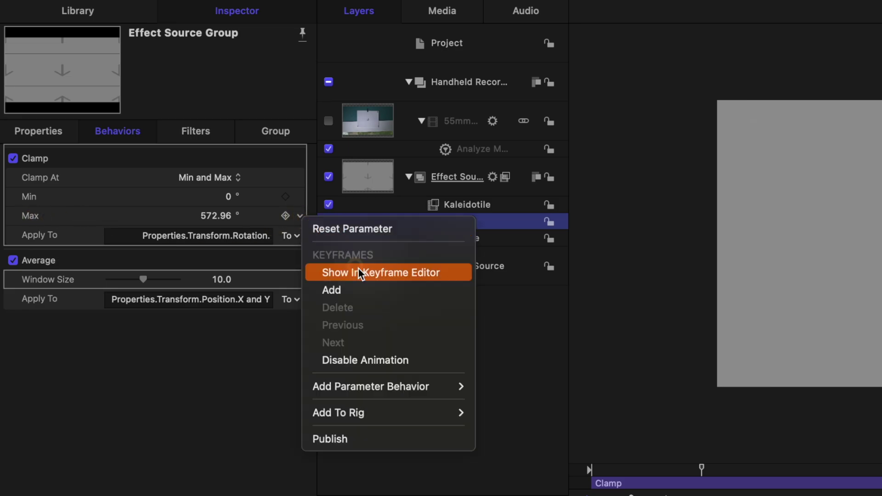
mouse_move(412, 406)
mouse_move(506, 415)
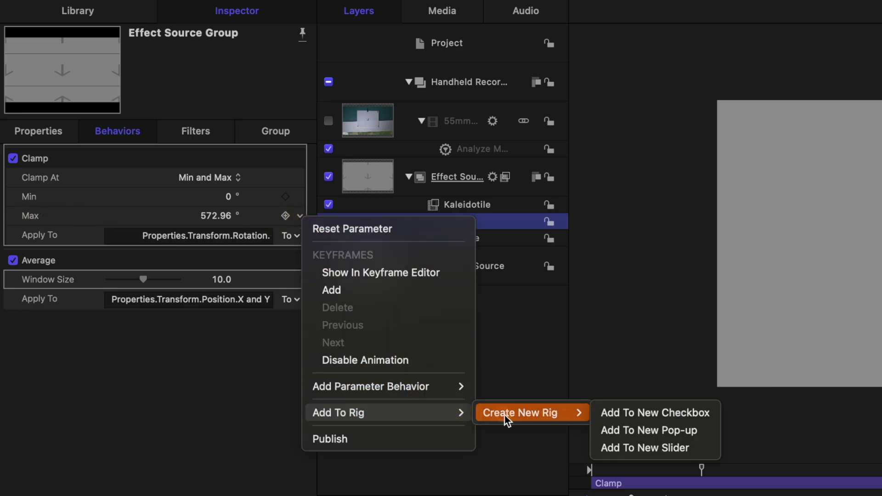
left_click(602, 413)
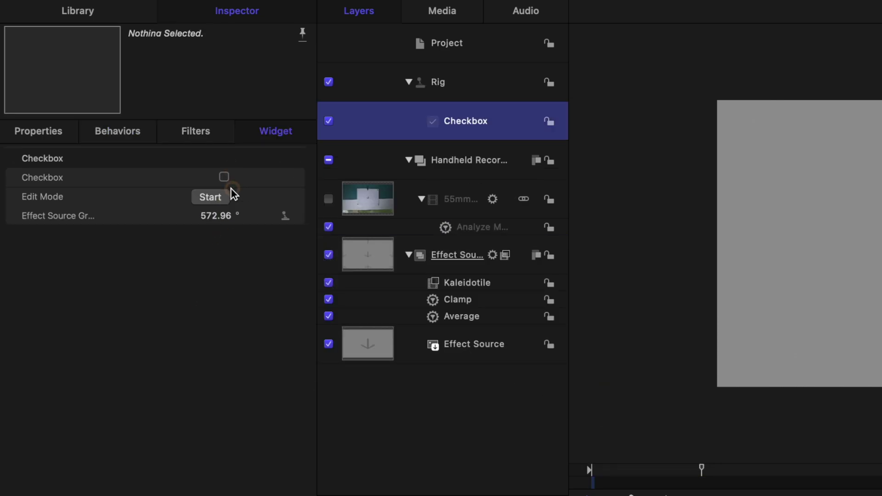
Set the clamp maximum to 0° for the unchecked state of the rig's checkbox, and turn the checkbox on
left_click(214, 216)
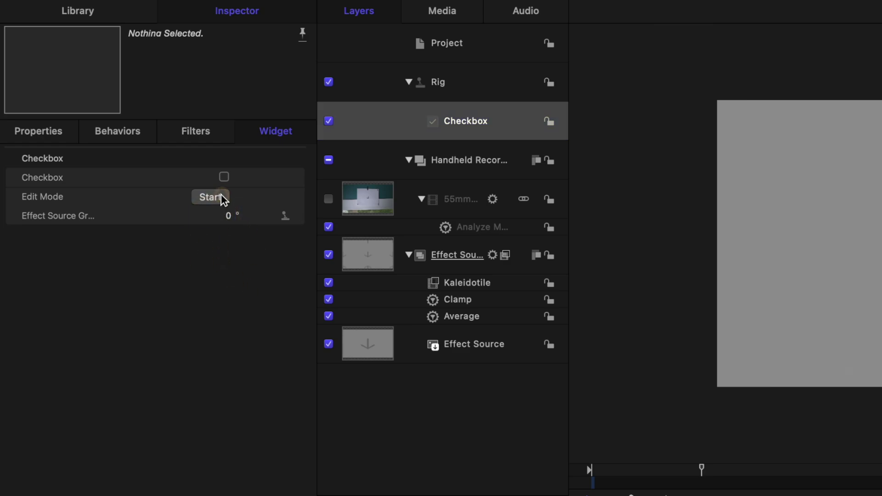
left_click(224, 177)
left_click(227, 199)
Rename the rig's checkbox to Enable Rotation and publish it to the project's parameters
double_click(479, 123)
type("Enable Rotati...")
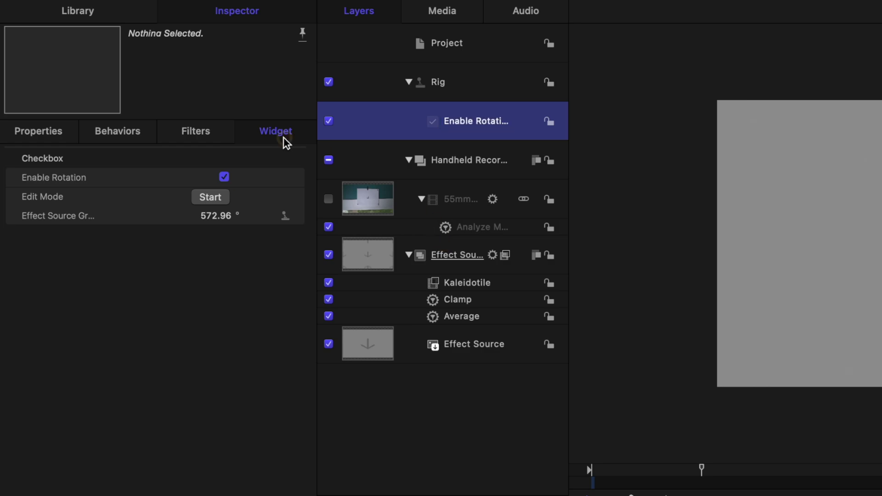
left_click(298, 180)
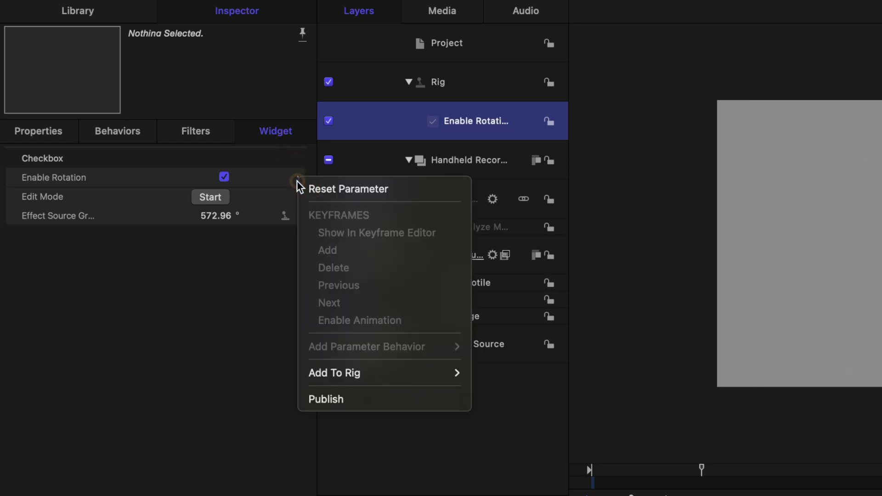
left_click(329, 392)
left_click(458, 52)
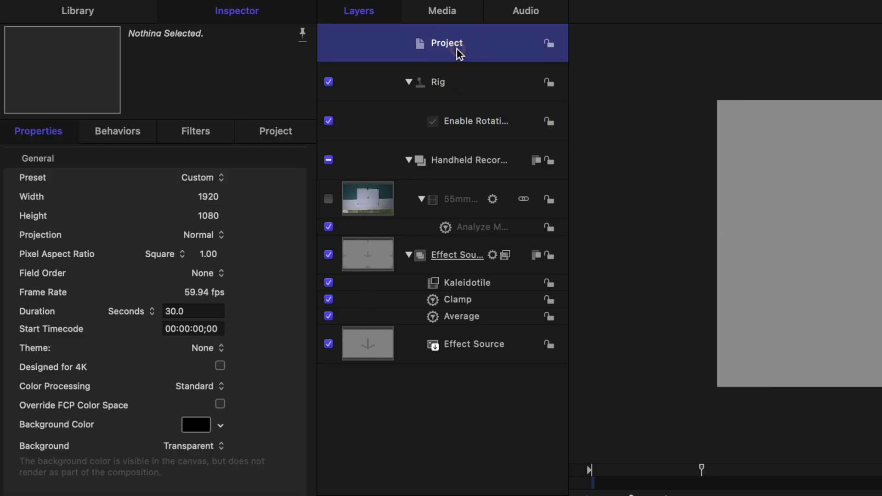
left_click(261, 140)
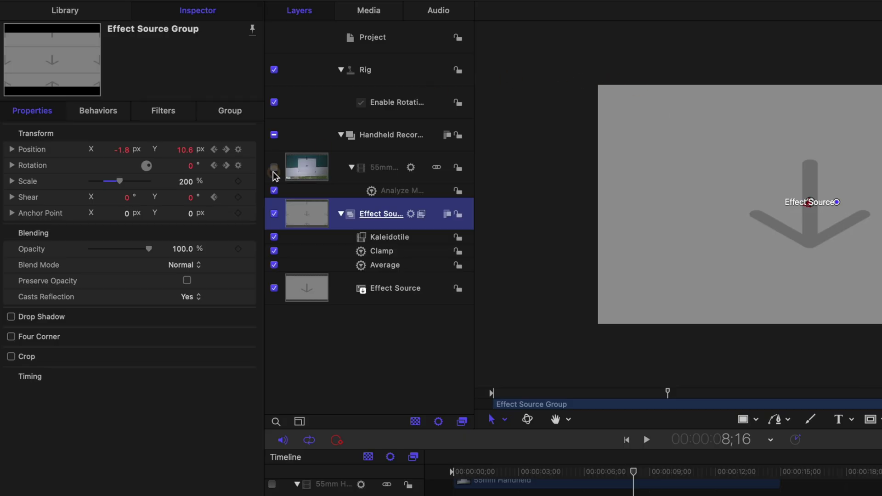
Add a Negate parameter behavior to the Effect Source Group's Position and publish its on/off state as Reverse Direction
left_click(251, 150)
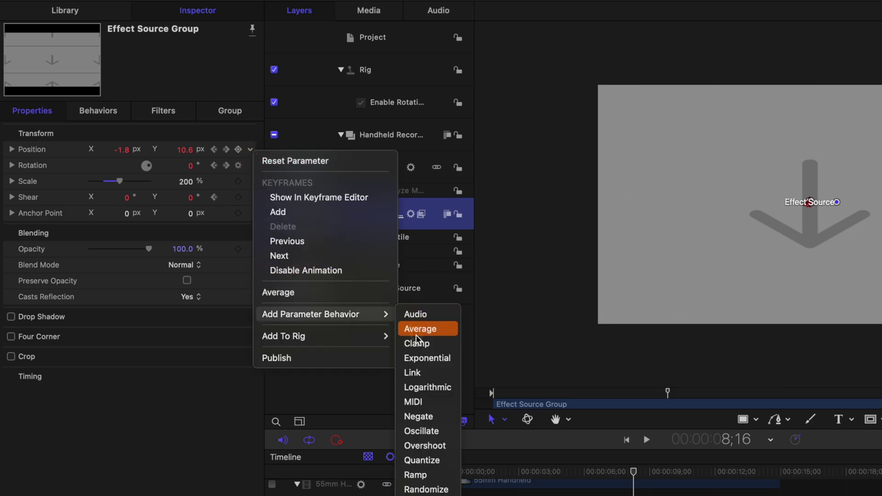
left_click(431, 418)
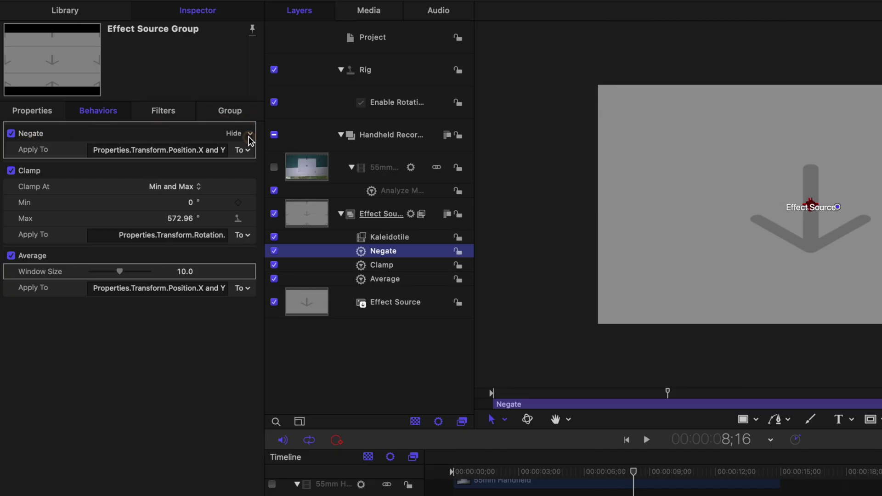
left_click(251, 140)
left_click(386, 40)
left_click(261, 108)
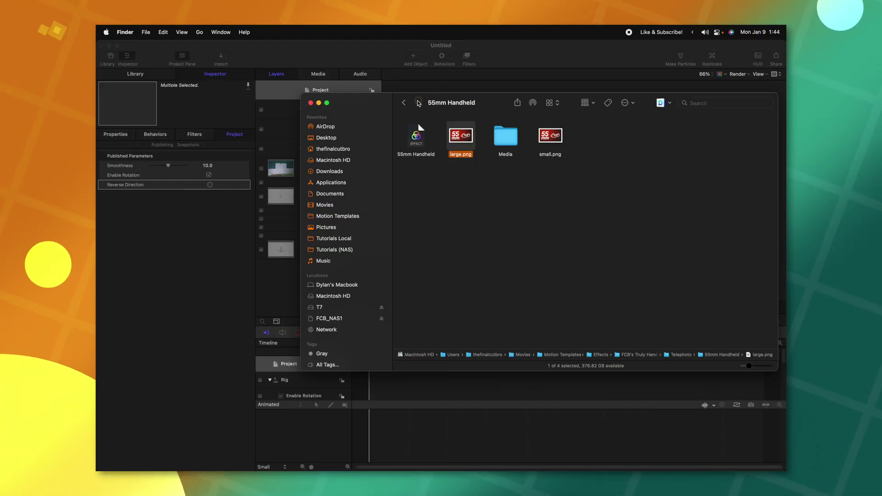
Place large.png from the Finder's 55mm Handheld folder into the Effect Source as its image
left_click_drag(419, 103, 458, 203)
left_click_drag(536, 160, 549, 186)
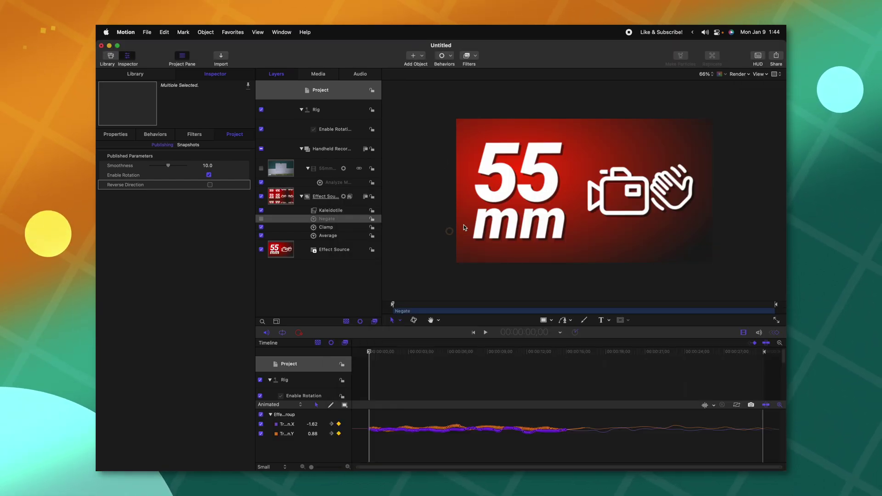